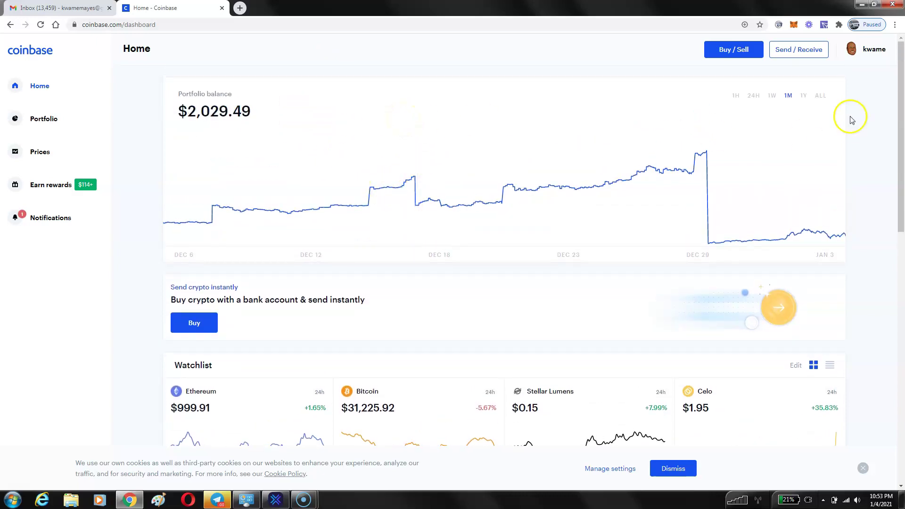
Unlock TronLink with the wallet password to show 19,690.3 TRX, then bring Exodus forward.
{"action": "left_click", "coordinate": [825, 25]}
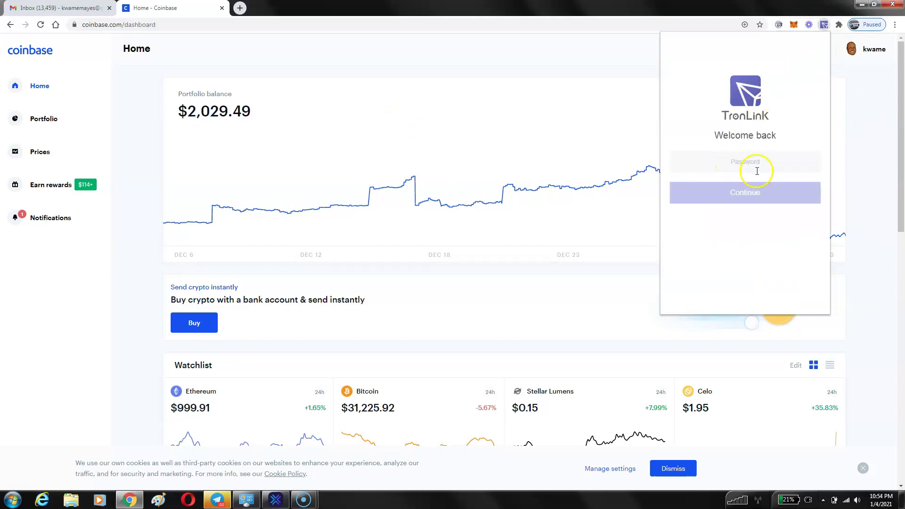
{"action": "type", "text": "••"}
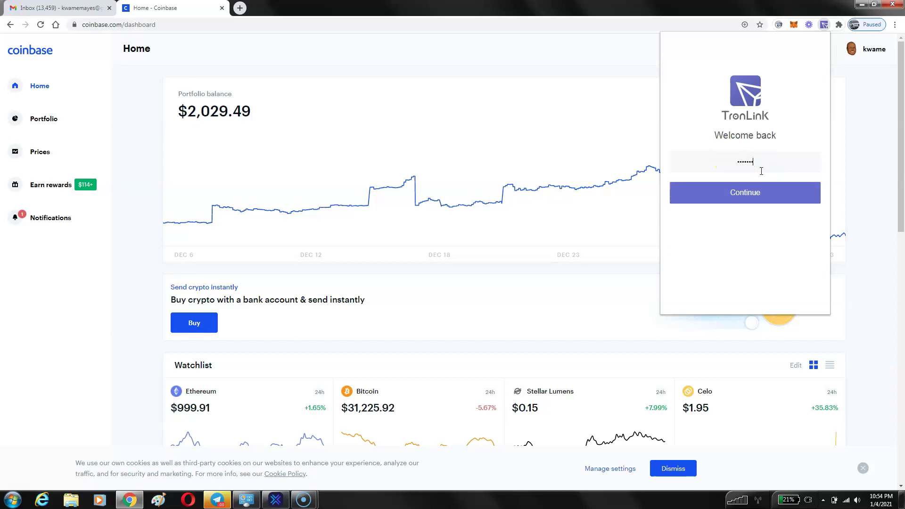
{"action": "key", "text": "Return"}
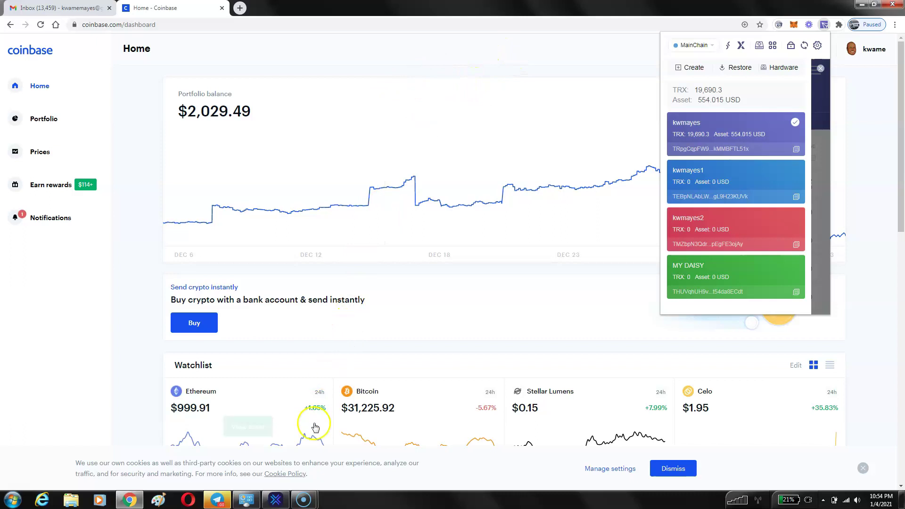
{"action": "left_click", "coordinate": [274, 503]}
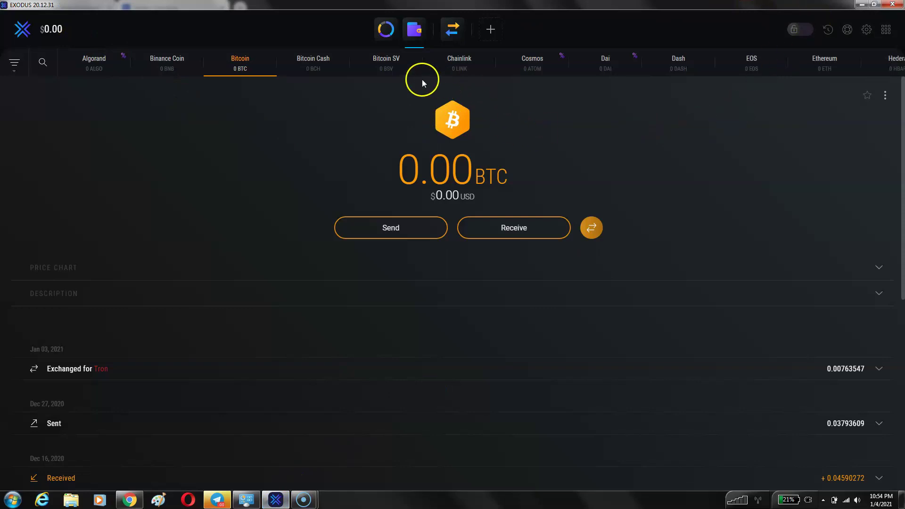
On the Exchange screen, pick TRX Tron as the coin received for Bitcoin, then go Home.
{"action": "left_click", "coordinate": [454, 32]}
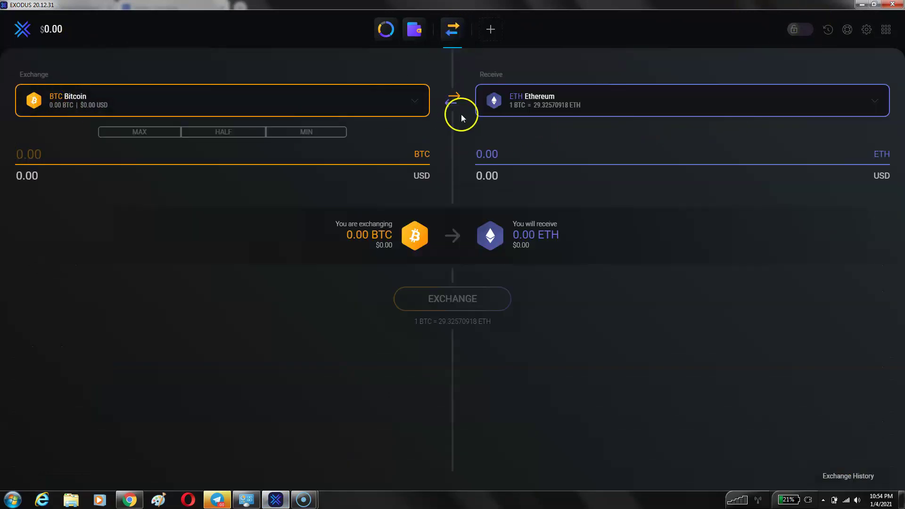
{"action": "left_click", "coordinate": [873, 104]}
{"action": "scroll", "coordinate": [535, 186], "scroll_direction": "down", "scroll_amount": 5}
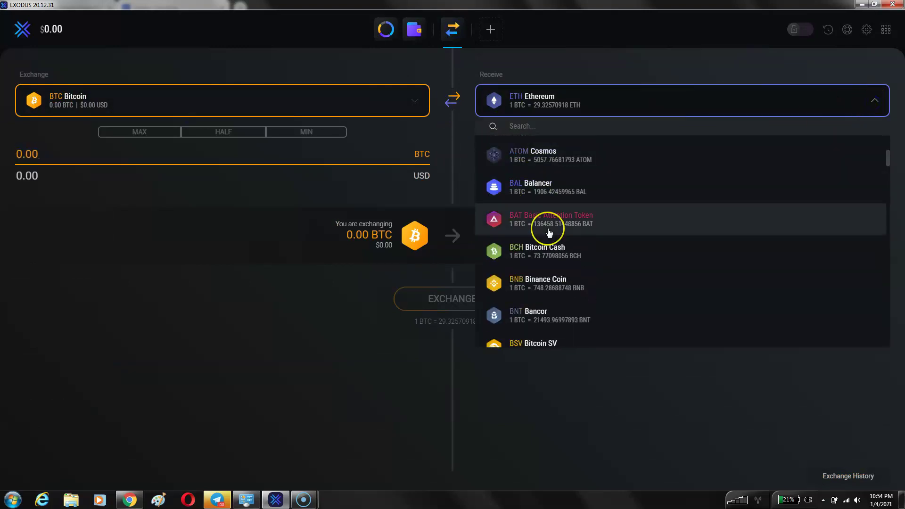
{"action": "scroll", "coordinate": [549, 232], "scroll_direction": "down", "scroll_amount": 8}
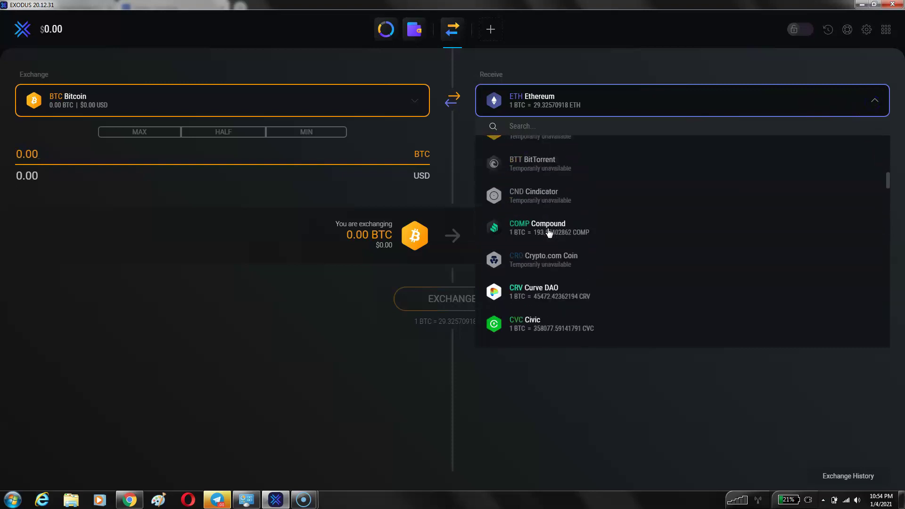
{"action": "scroll", "coordinate": [550, 232], "scroll_direction": "down", "scroll_amount": 10}
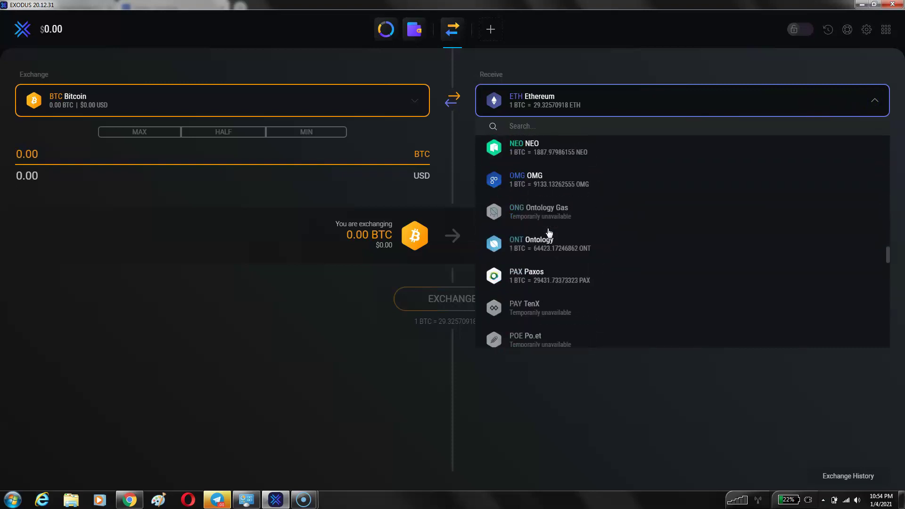
{"action": "scroll", "coordinate": [549, 233], "scroll_direction": "down", "scroll_amount": 10}
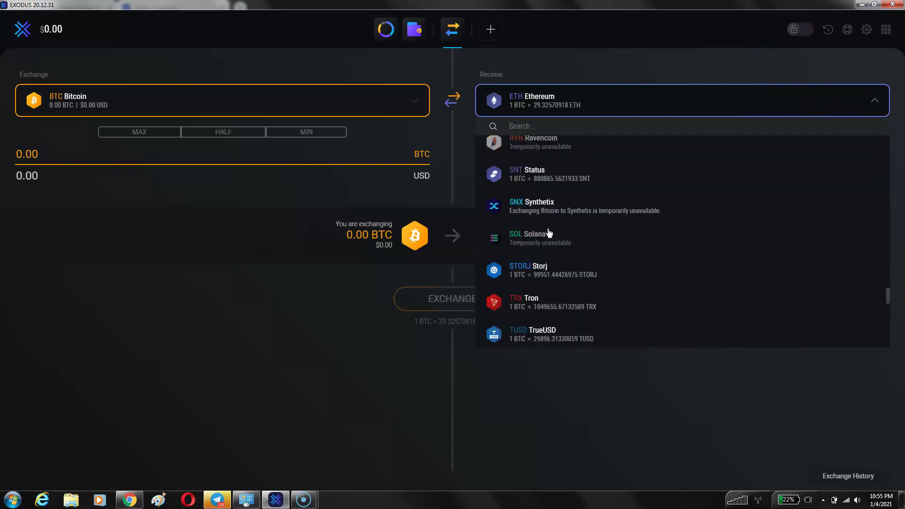
{"action": "scroll", "coordinate": [547, 229], "scroll_direction": "down", "scroll_amount": 1}
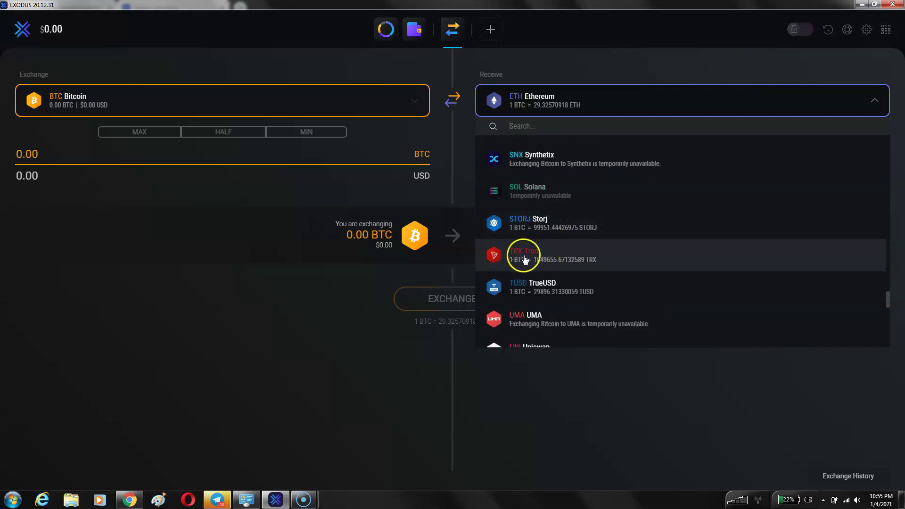
{"action": "left_click", "coordinate": [526, 256]}
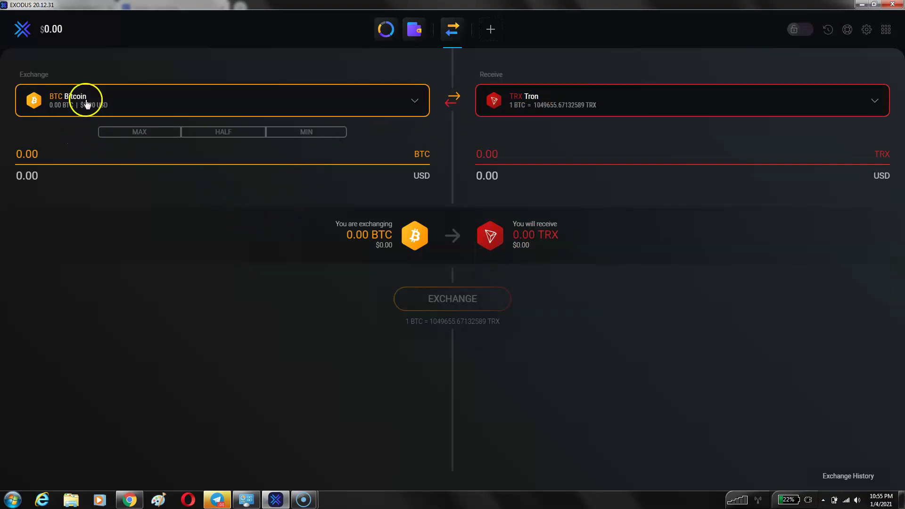
{"action": "left_click", "coordinate": [23, 32]}
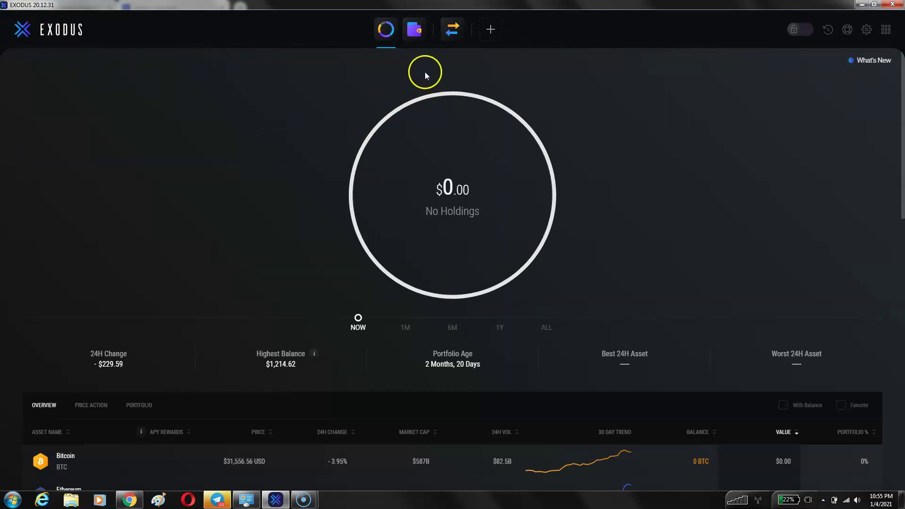
Copy the Exodus Bitcoin receiving address to the clipboard and minimize Exodus.
{"action": "left_click", "coordinate": [421, 38]}
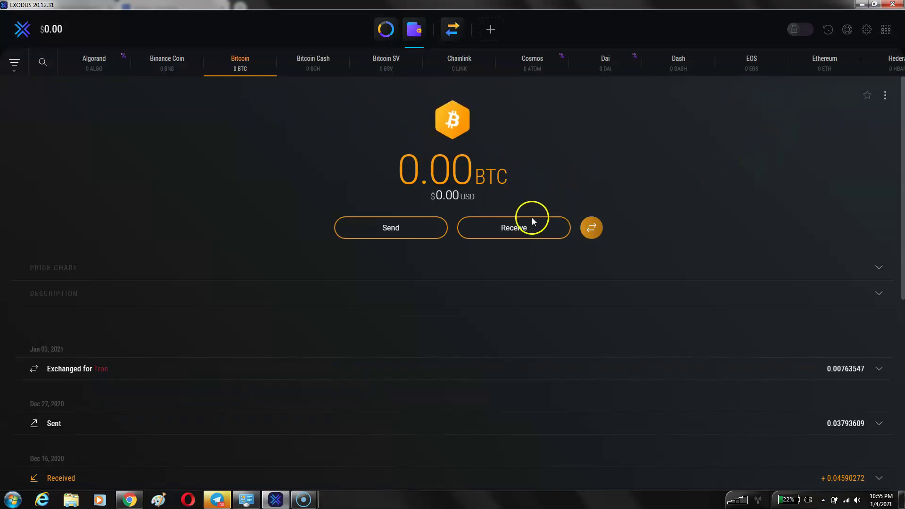
{"action": "left_click", "coordinate": [513, 227]}
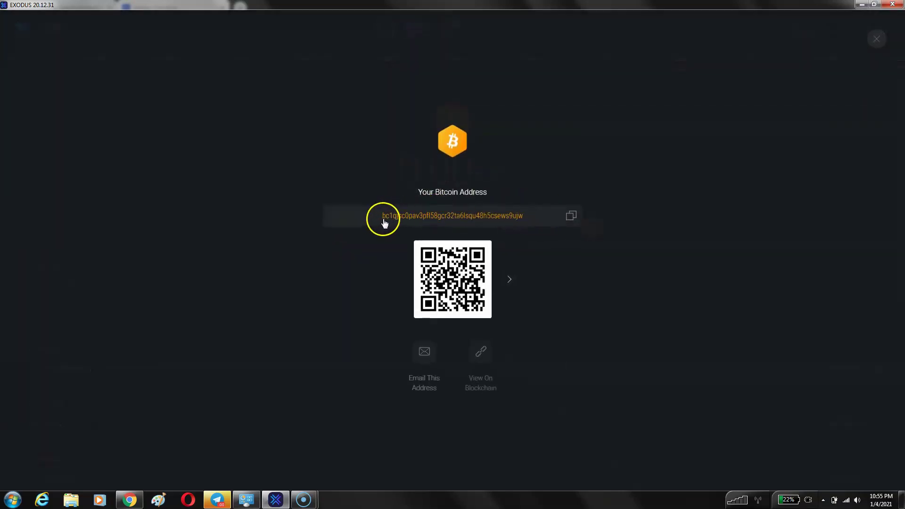
{"action": "left_click", "coordinate": [571, 216]}
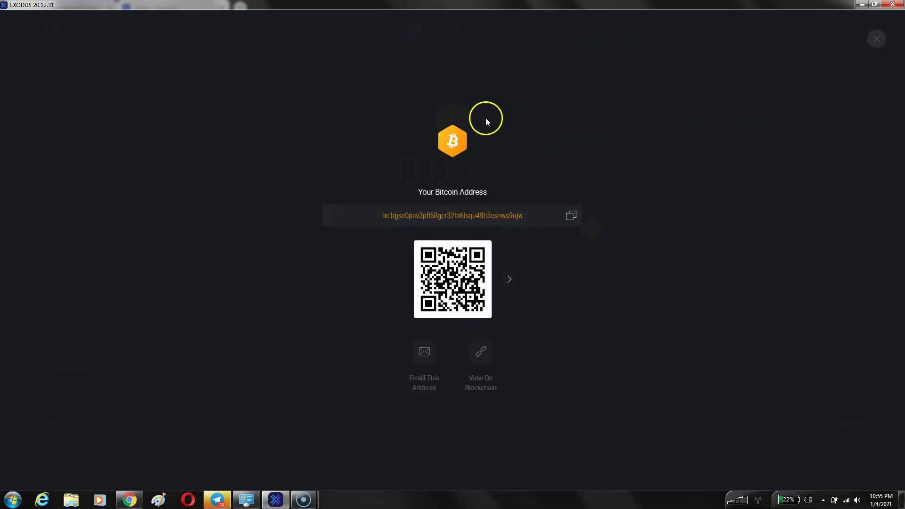
{"action": "left_click", "coordinate": [861, 4]}
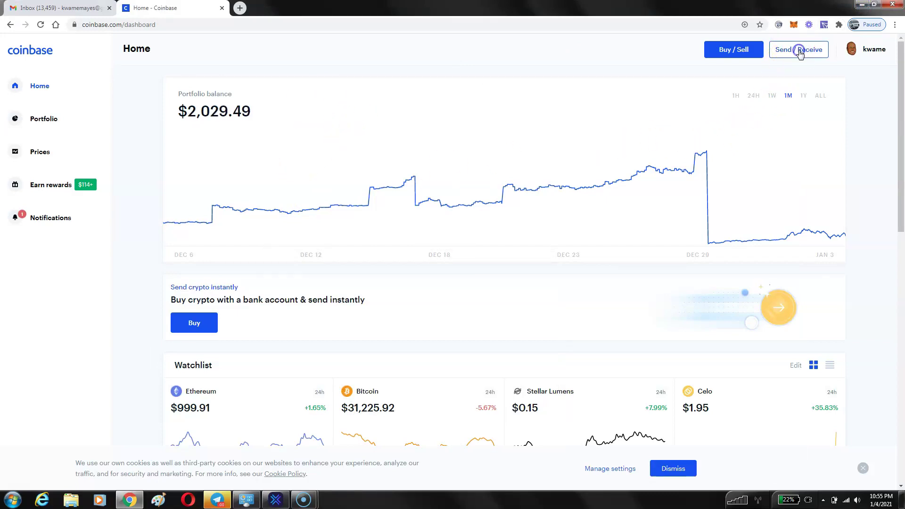
Start a $200 Bitcoin send in Coinbase to the pasted Exodus address.
{"action": "left_click", "coordinate": [799, 51]}
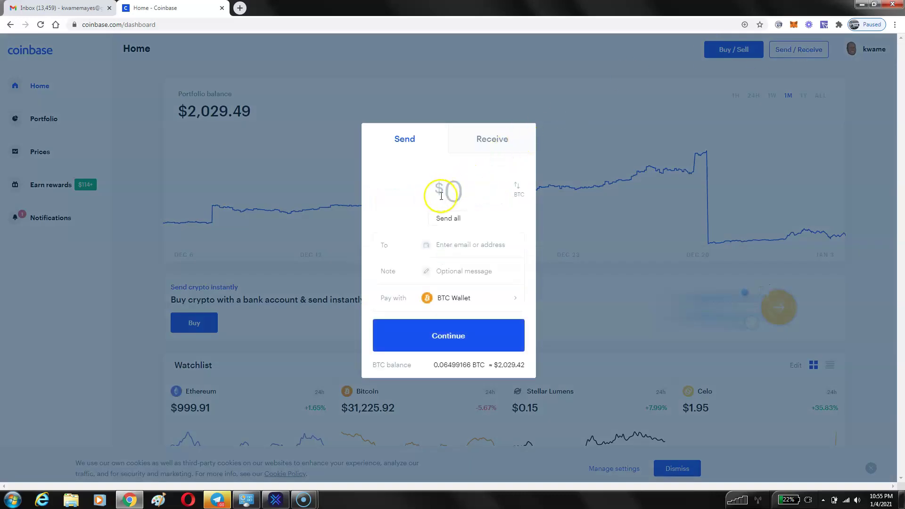
{"action": "type", "text": "200"}
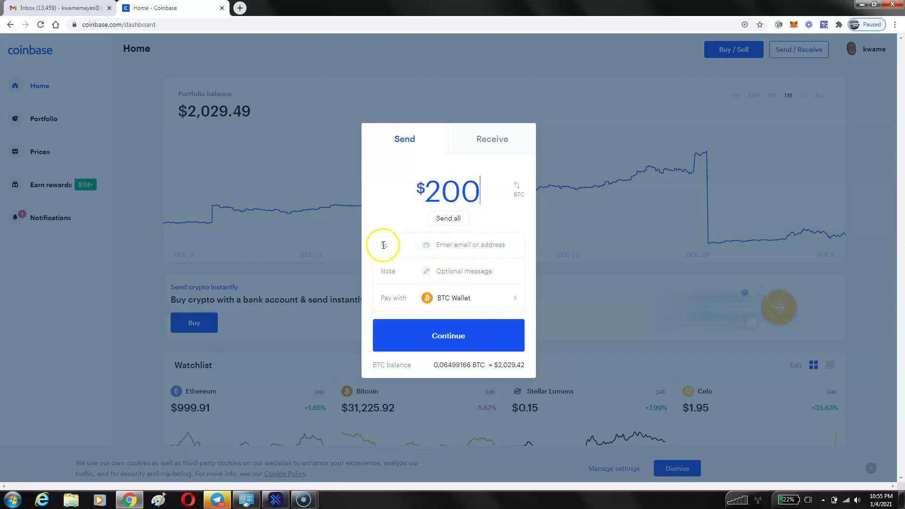
{"action": "left_click", "coordinate": [443, 247]}
{"action": "right_click", "coordinate": [444, 247]}
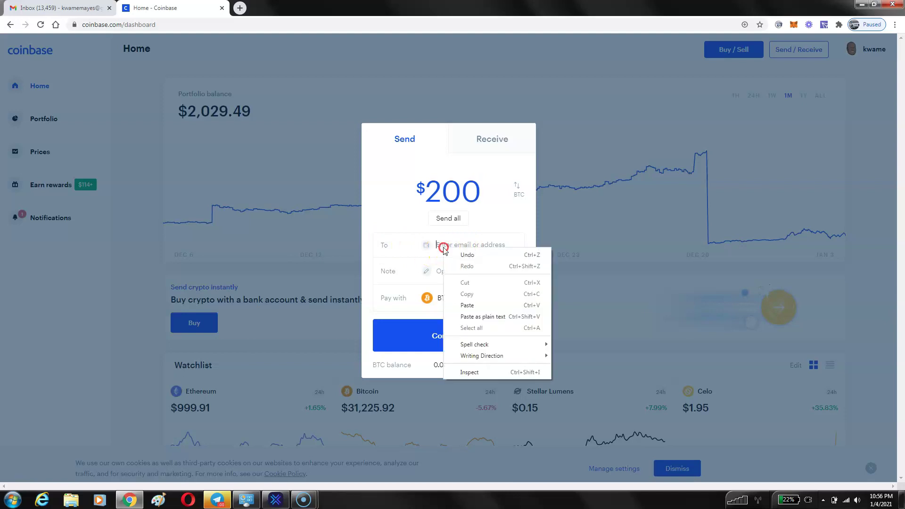
{"action": "left_click", "coordinate": [465, 306]}
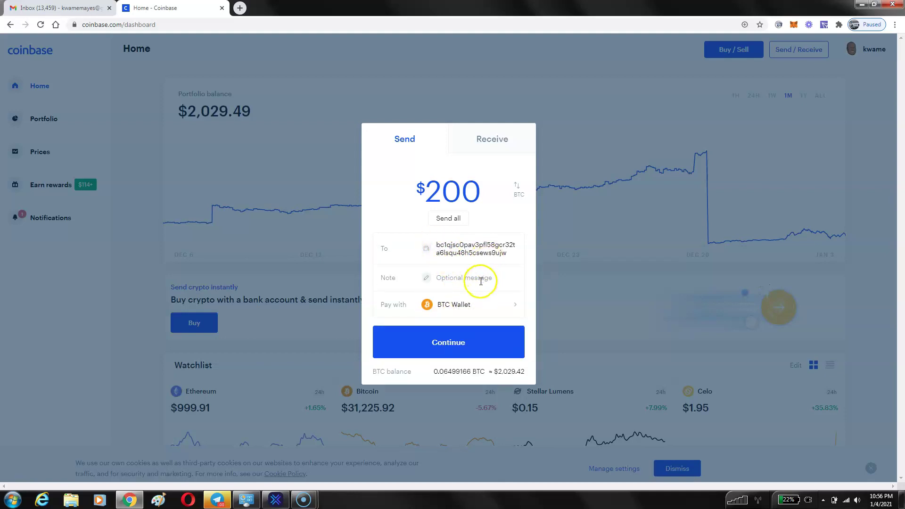
Add the note 'For Investment', continue to the review screen, and compare the address in Exodus.
{"action": "left_click", "coordinate": [481, 282]}
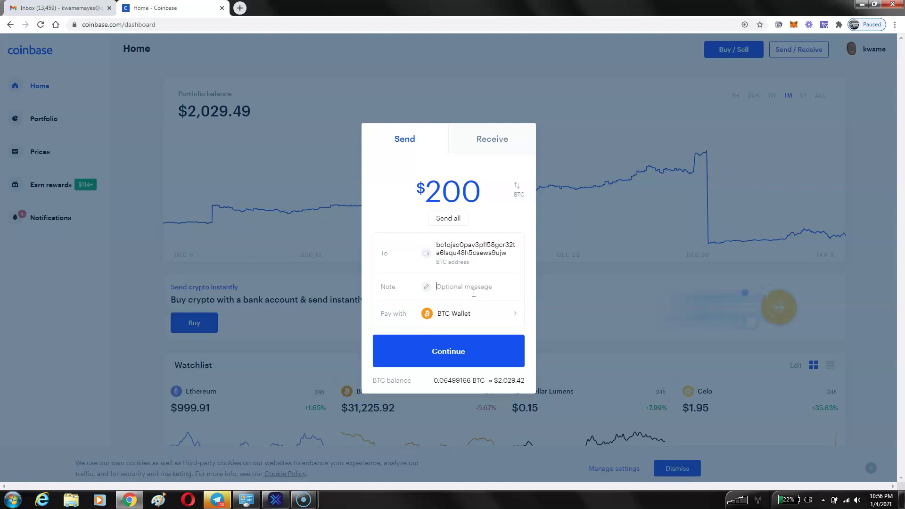
{"action": "type", "text": "or Investment"}
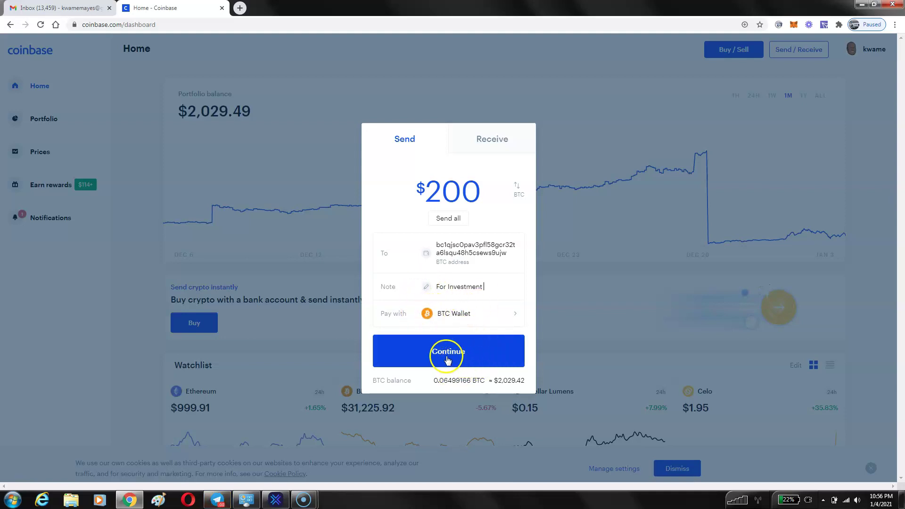
{"action": "left_click", "coordinate": [453, 354]}
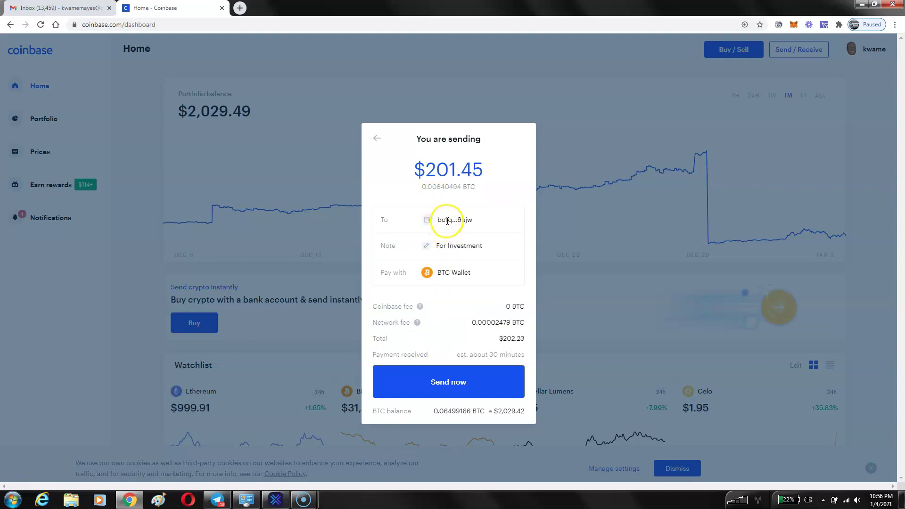
{"action": "left_click", "coordinate": [276, 504]}
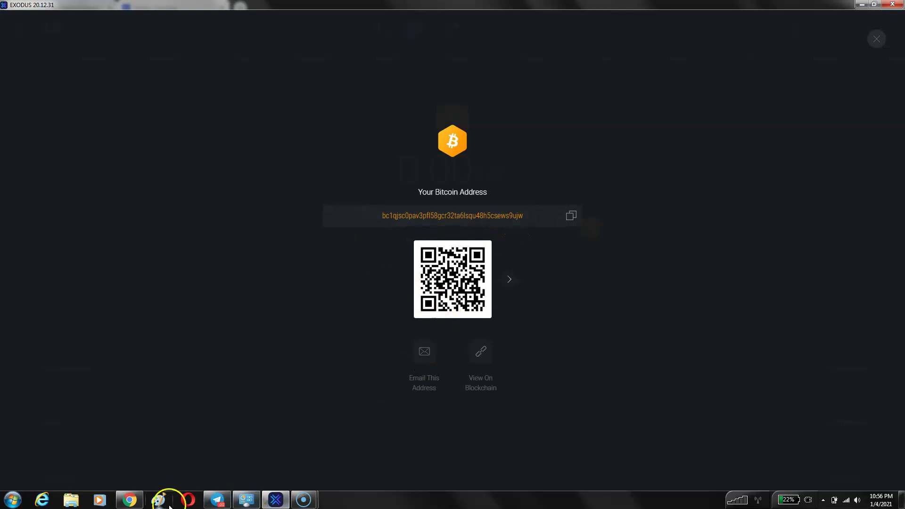
Back in Coinbase, dismiss the chat notification and submit the $201.45 send.
{"action": "mouse_move", "coordinate": [128, 500]}
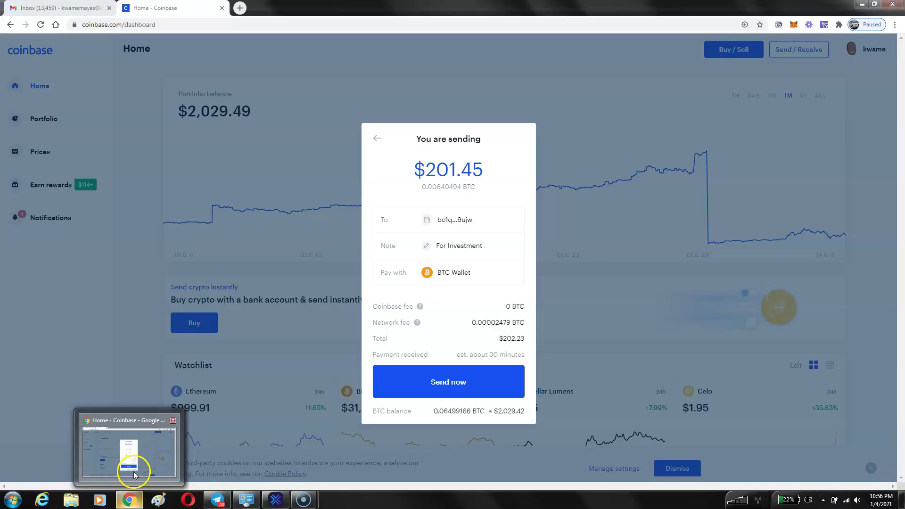
{"action": "left_click", "coordinate": [134, 474]}
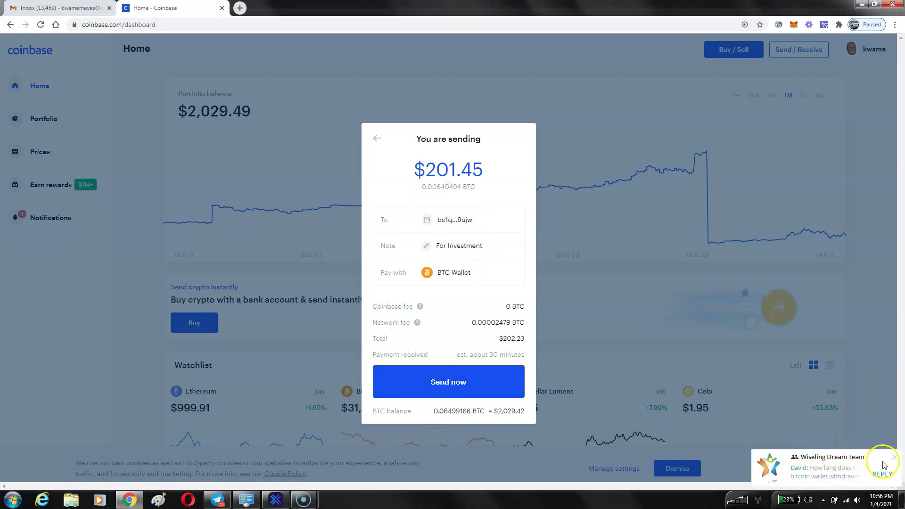
{"action": "left_click", "coordinate": [893, 458]}
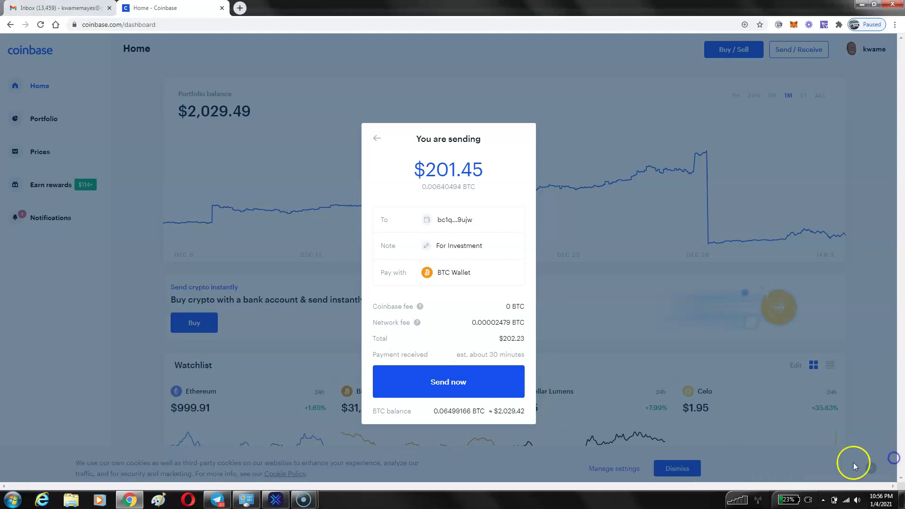
{"action": "left_click", "coordinate": [449, 382]}
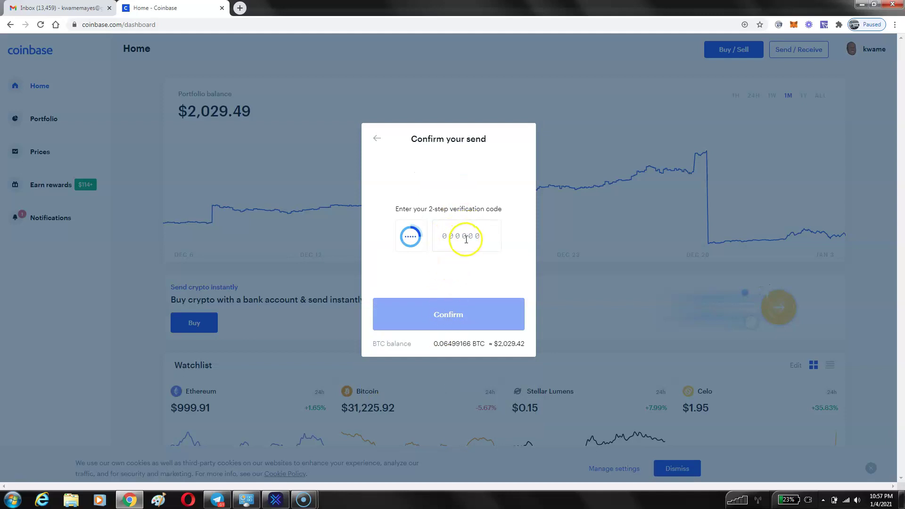
Enter the 2-step verification code, confirm the 0.00640494 BTC send, and click Done.
{"action": "left_click", "coordinate": [489, 237]}
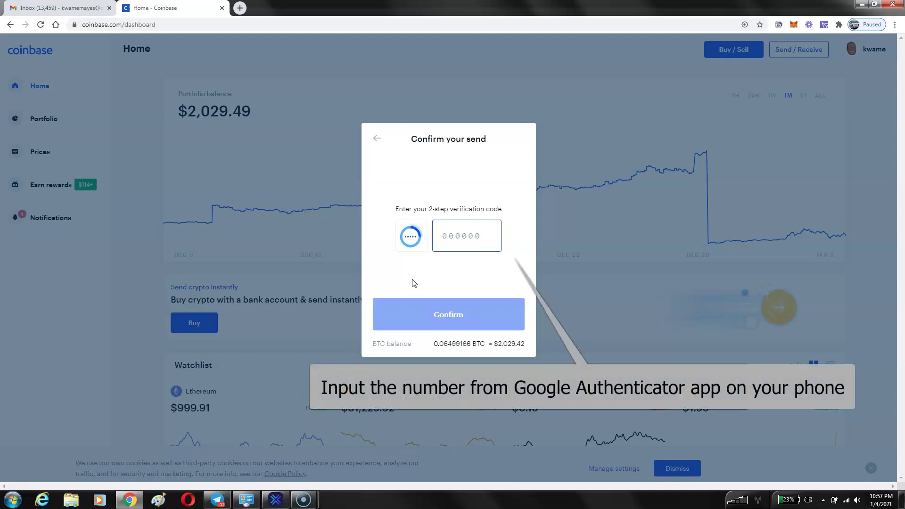
{"action": "left_click", "coordinate": [410, 239]}
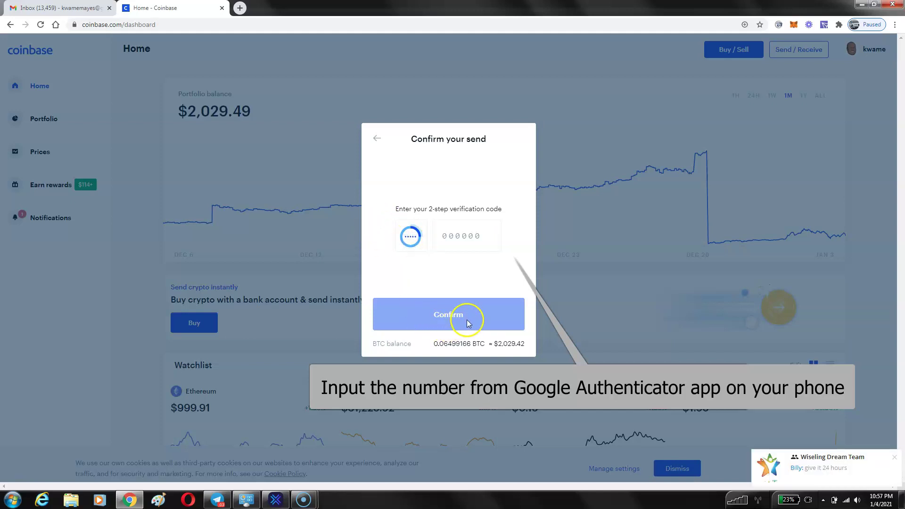
{"action": "left_click", "coordinate": [895, 458]}
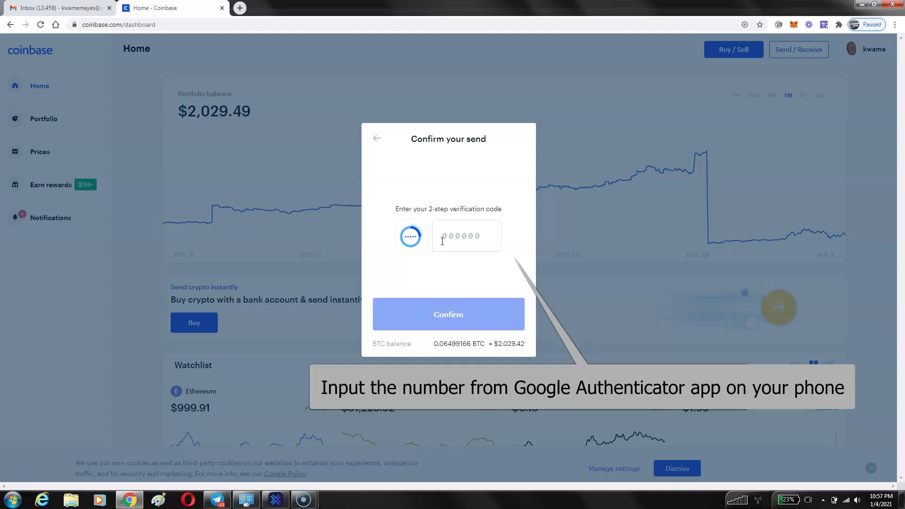
{"action": "left_click", "coordinate": [443, 239]}
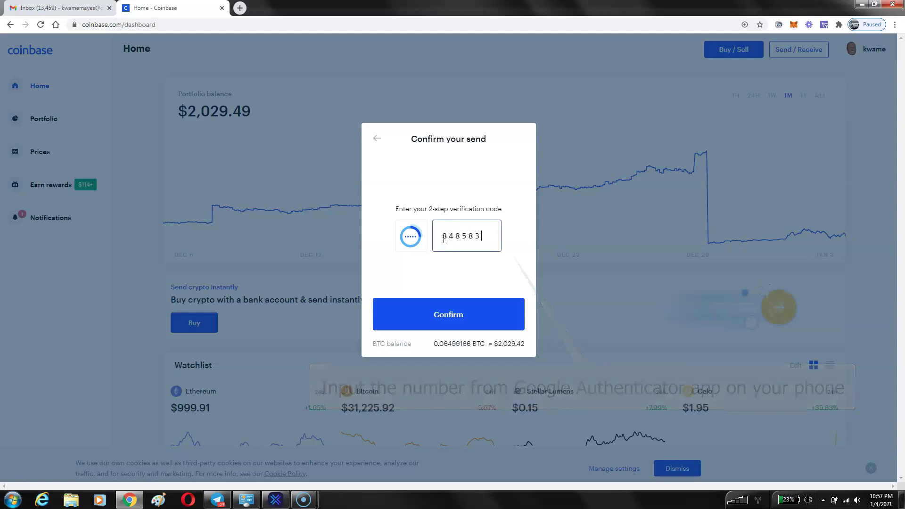
{"action": "left_click", "coordinate": [468, 315]}
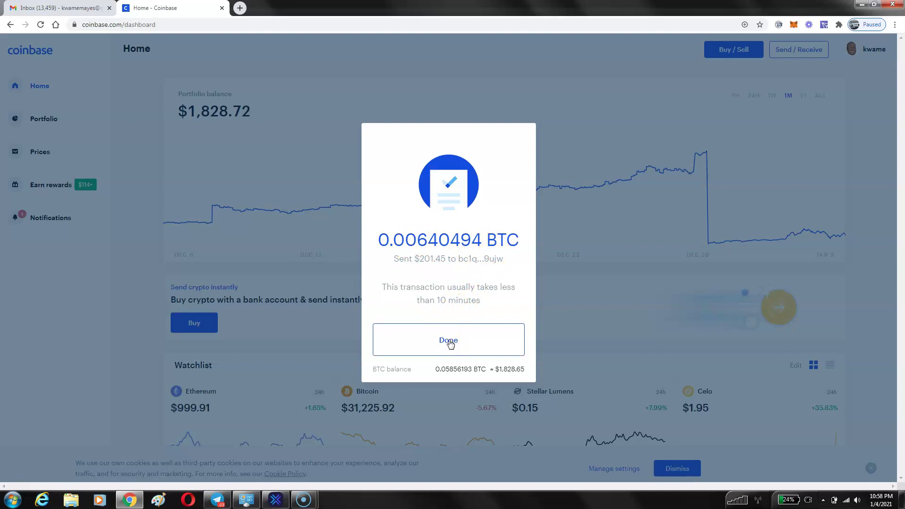
{"action": "left_click", "coordinate": [449, 341]}
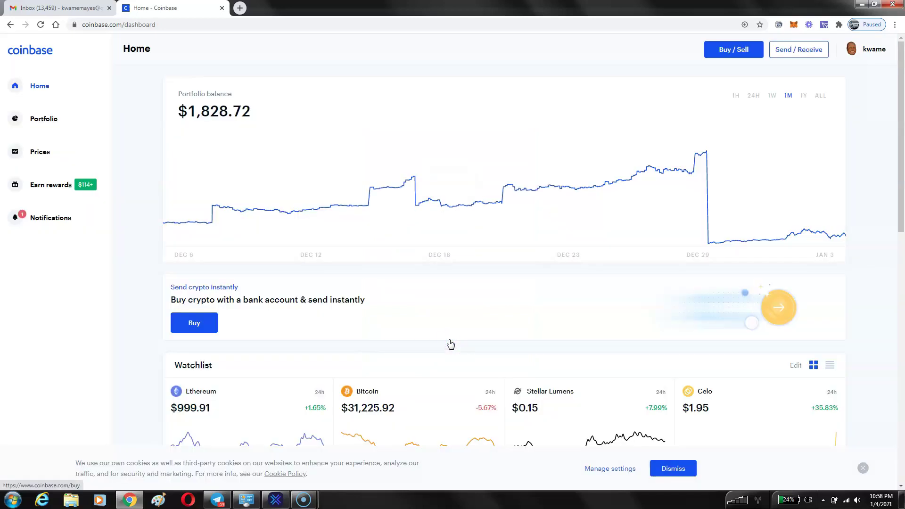
In Exodus, close the Receive dialog and Received notification to see 0.00640494 BTC pending.
{"action": "left_click", "coordinate": [278, 501]}
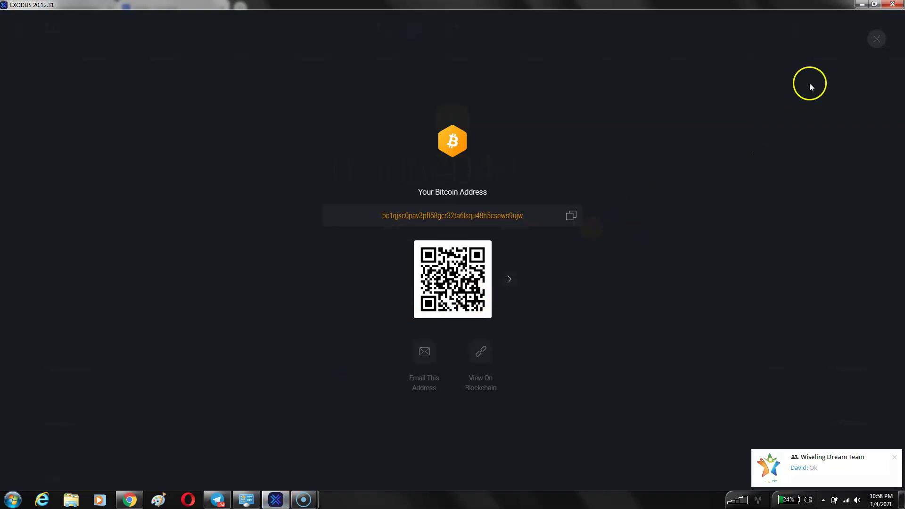
{"action": "left_click", "coordinate": [874, 46]}
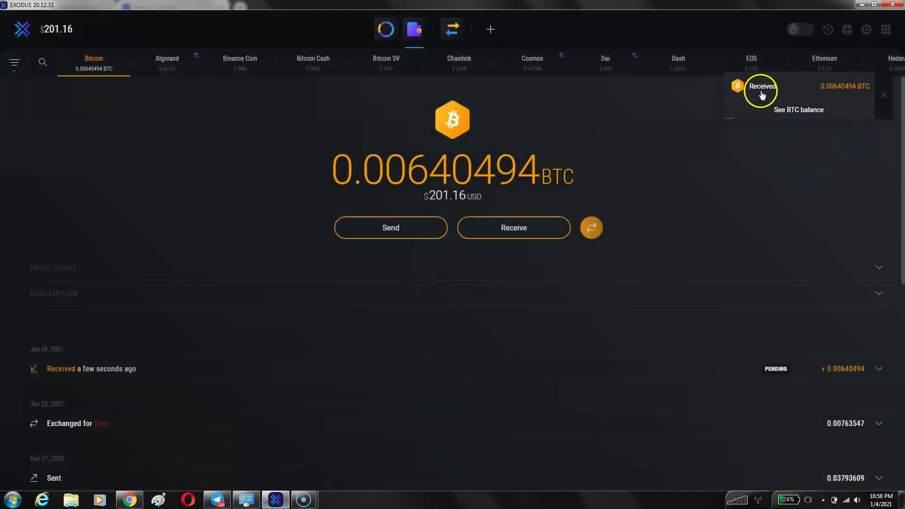
{"action": "left_click", "coordinate": [763, 95]}
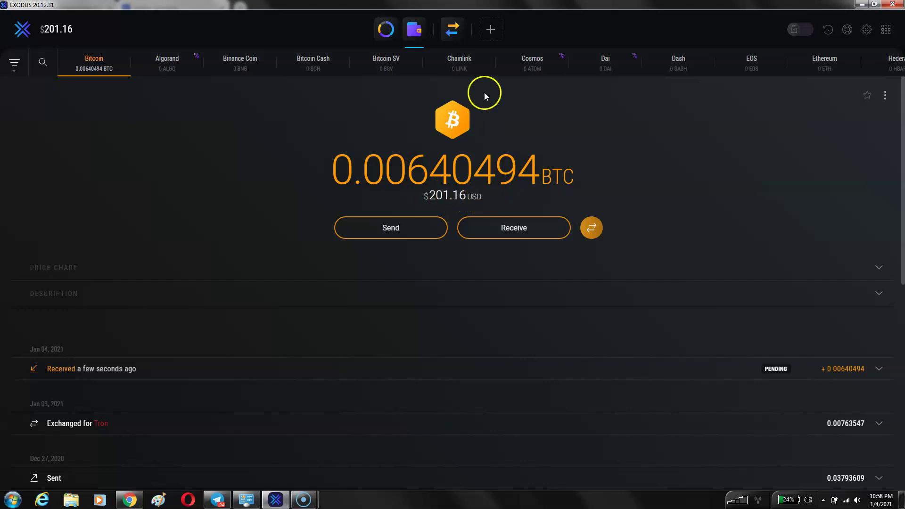
Set the Exchange receive coin to TRX Tron by searching 'tr' in the coin list.
{"action": "left_click", "coordinate": [453, 31]}
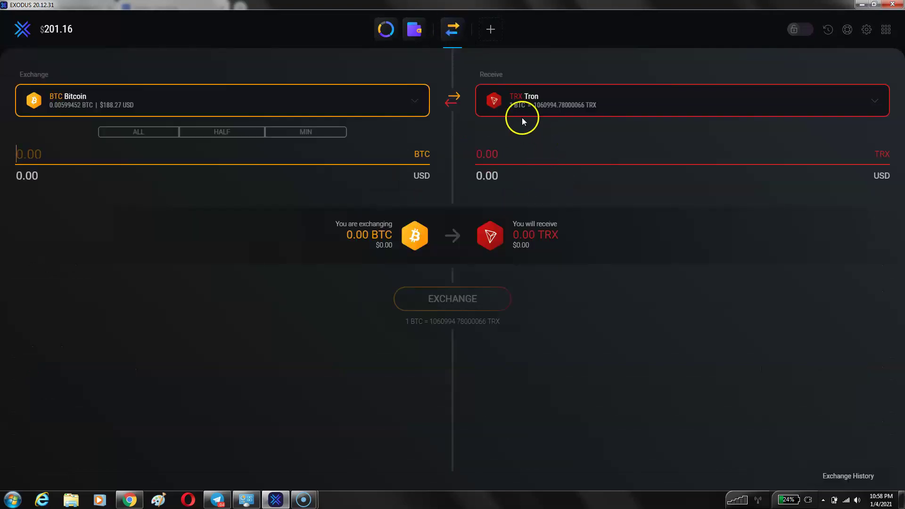
{"action": "left_click", "coordinate": [867, 106]}
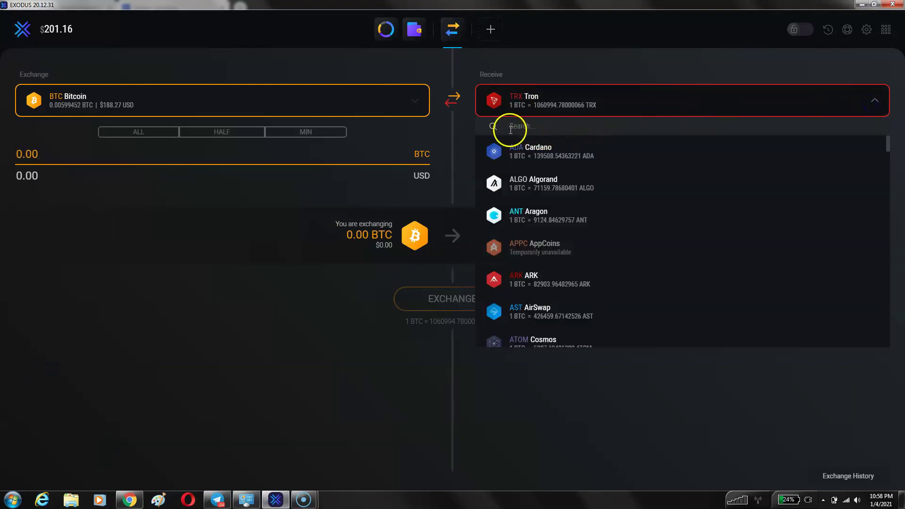
{"action": "left_click", "coordinate": [859, 101]}
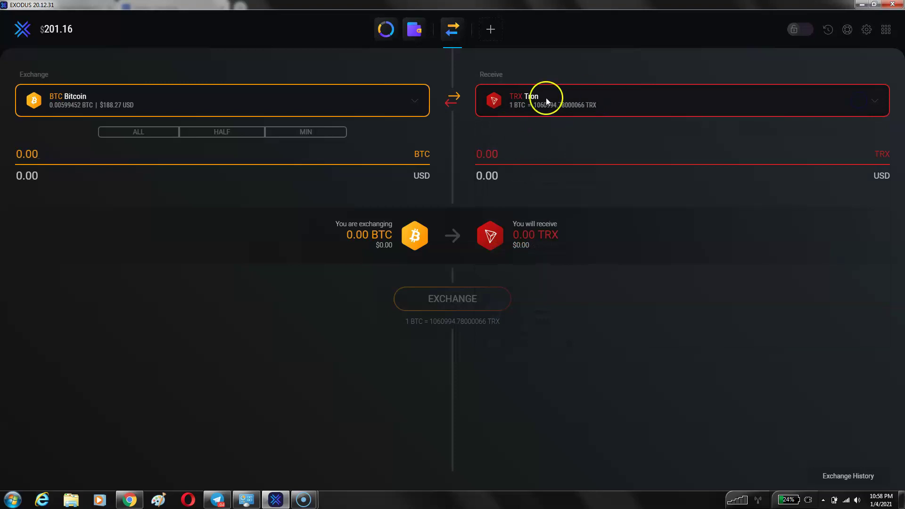
{"action": "left_click", "coordinate": [866, 103]}
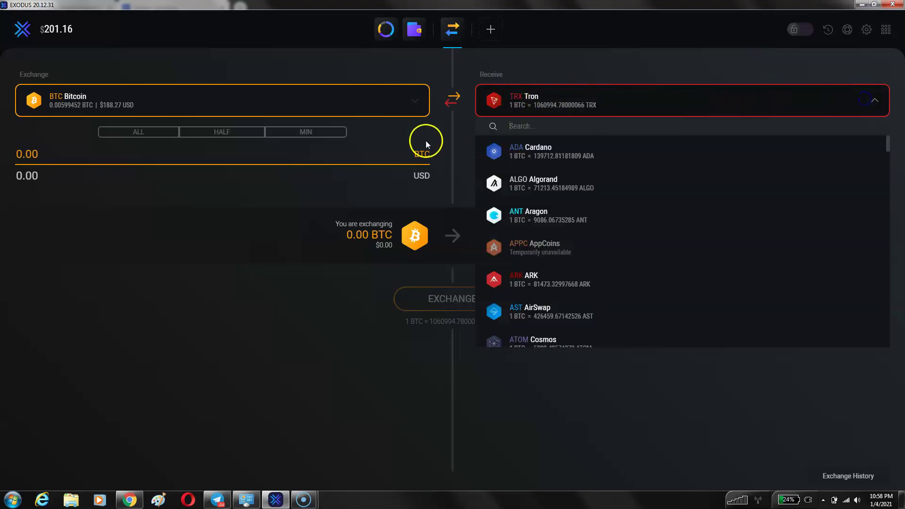
{"action": "left_click", "coordinate": [528, 150]}
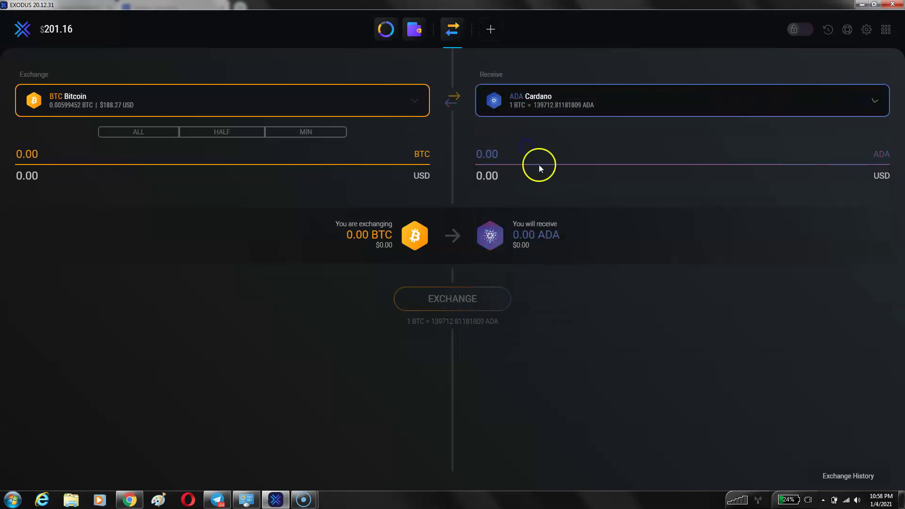
{"action": "left_click", "coordinate": [873, 101]}
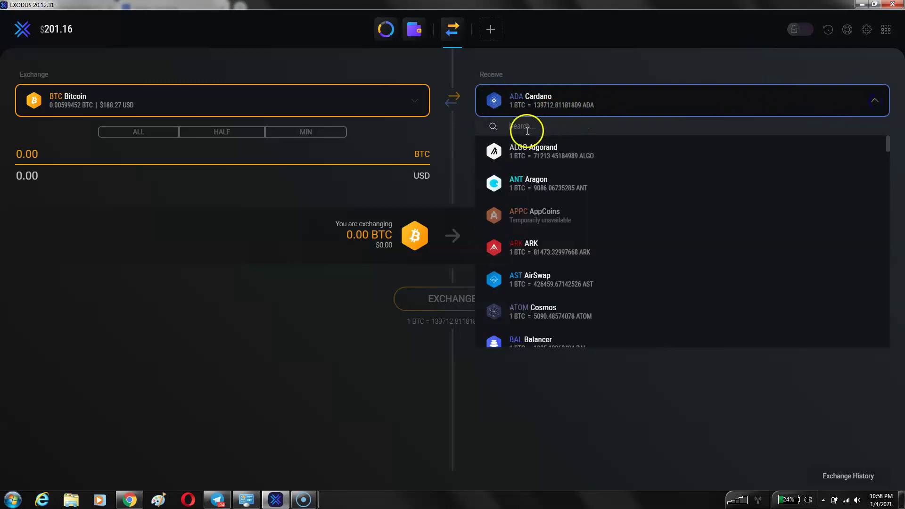
{"action": "type", "text": "tr"}
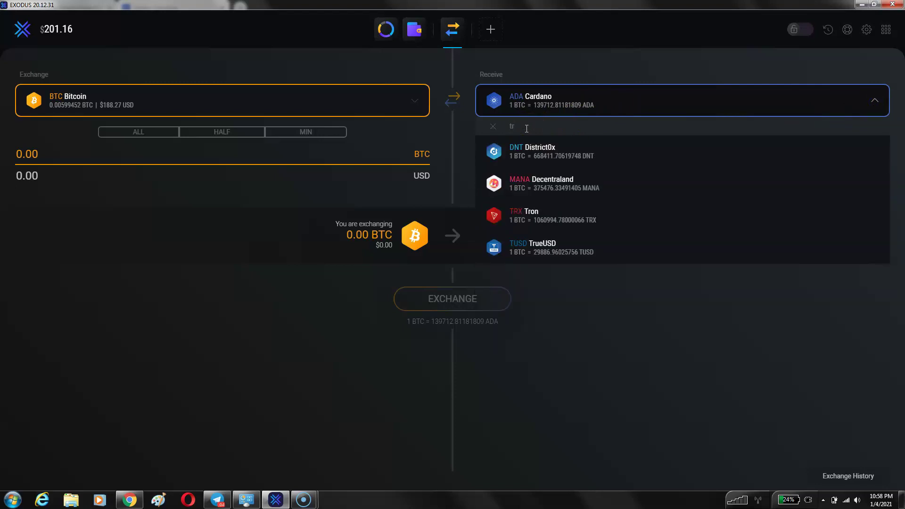
{"action": "left_click", "coordinate": [525, 221]}
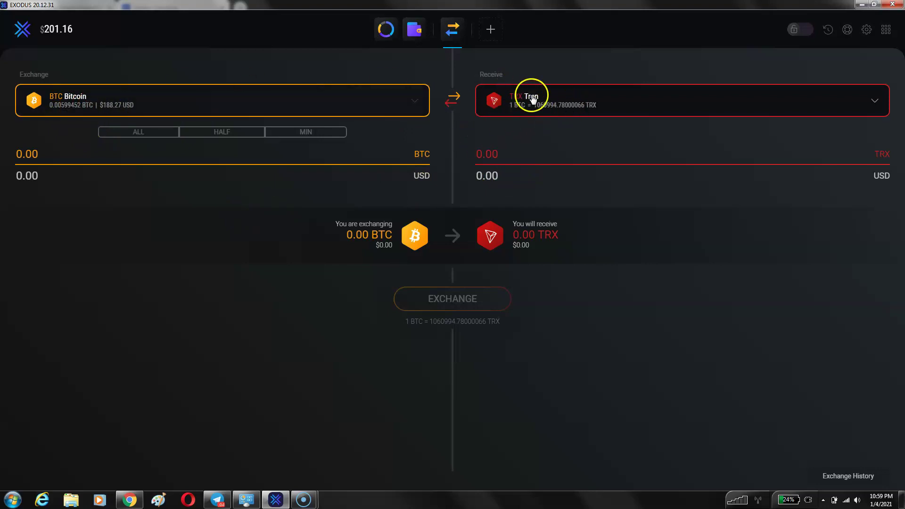
Use ALL 0.00599452 BTC and start the exchange for 6,359.194139 TRX.
{"action": "left_click", "coordinate": [138, 134]}
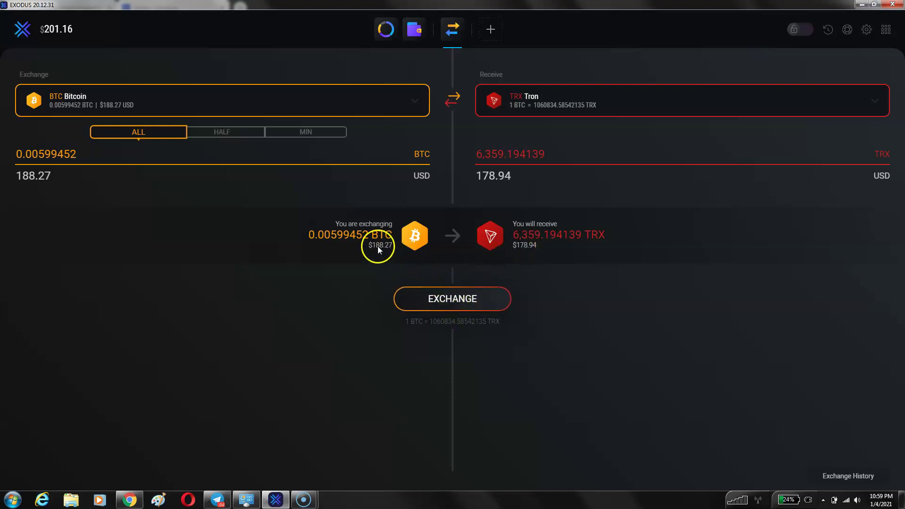
{"action": "left_click", "coordinate": [471, 299]}
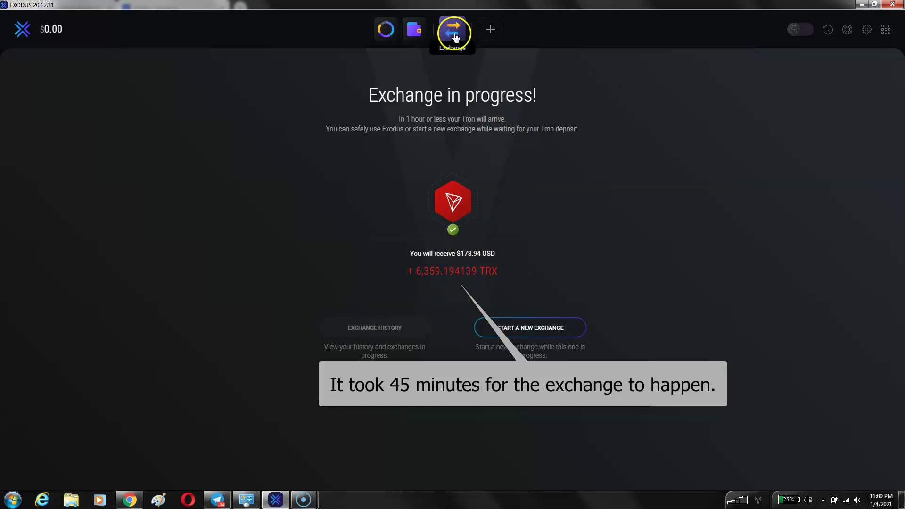
Search the assets for 'tron' and open the Tron wallet holding 6,359.194139 TRX.
{"action": "left_click", "coordinate": [420, 30]}
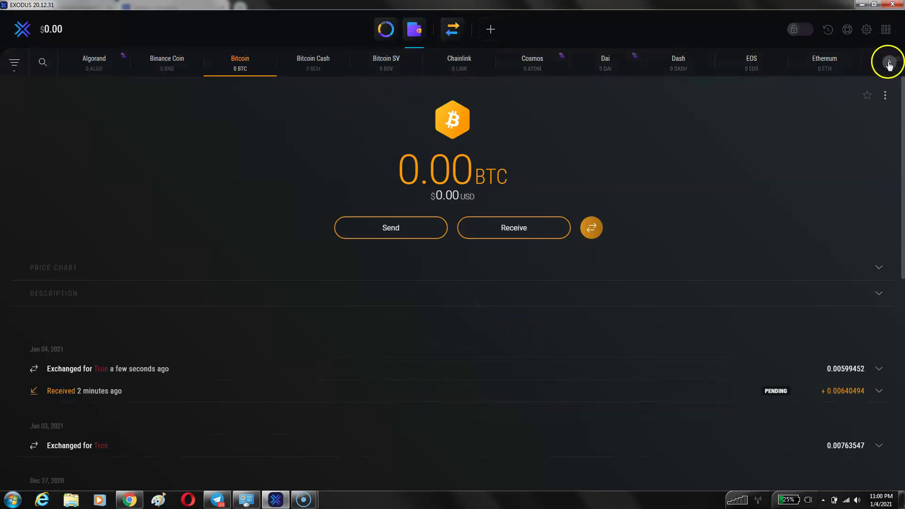
{"action": "scroll", "coordinate": [101, 317], "scroll_direction": "down", "scroll_amount": 2}
{"action": "scroll", "coordinate": [92, 292], "scroll_direction": "up", "scroll_amount": 2}
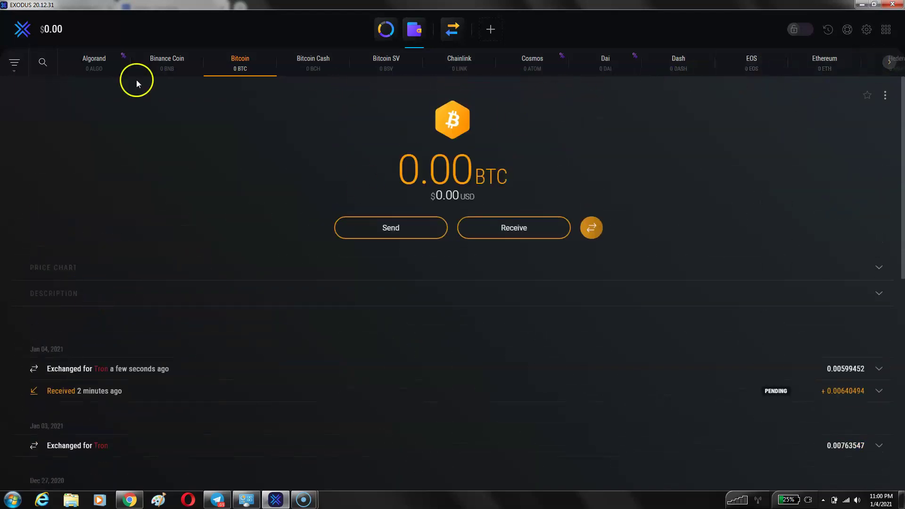
{"action": "left_click", "coordinate": [51, 63]}
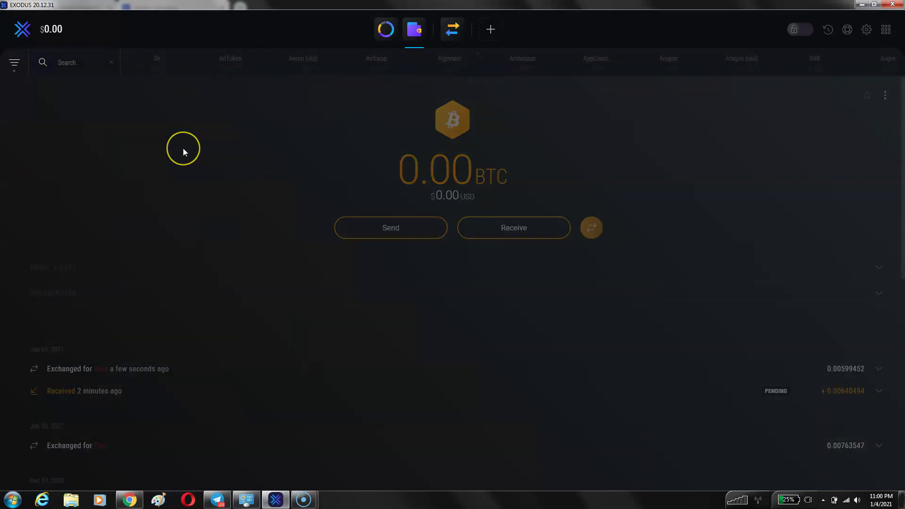
{"action": "type", "text": "tron"}
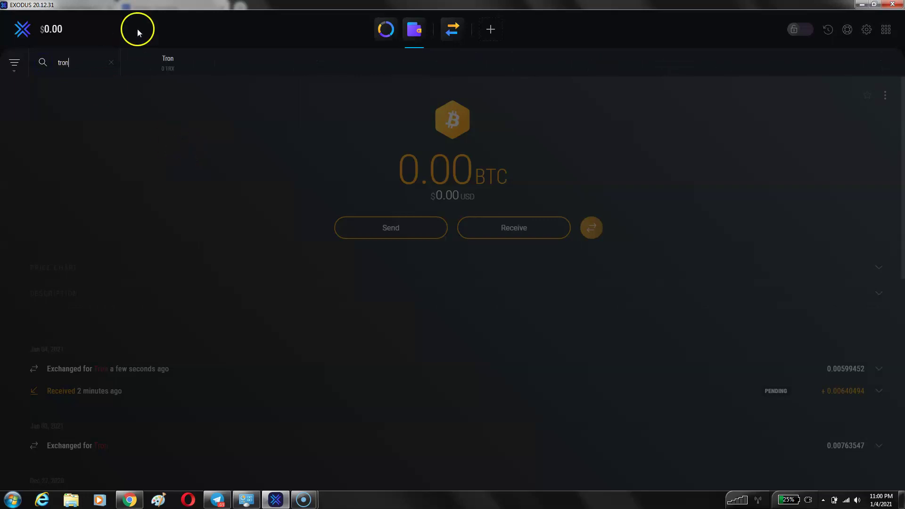
{"action": "left_click", "coordinate": [169, 66]}
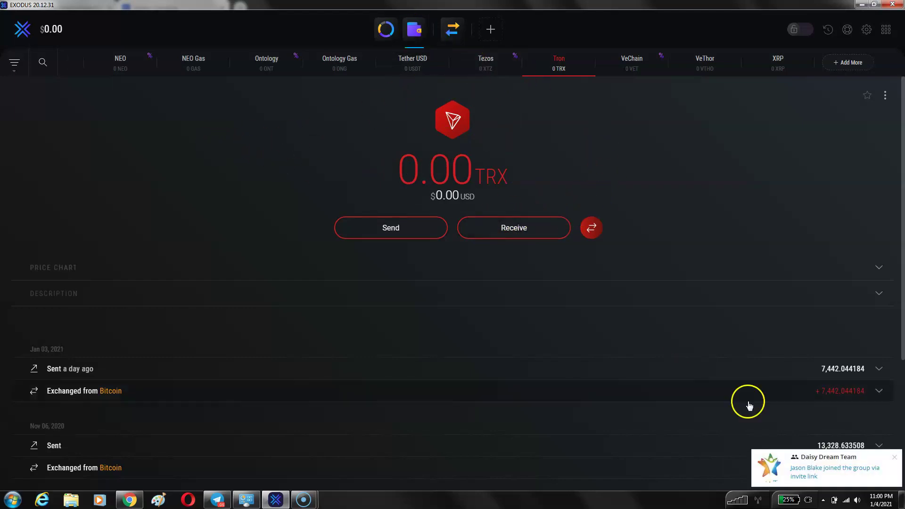
{"action": "left_click", "coordinate": [894, 457]}
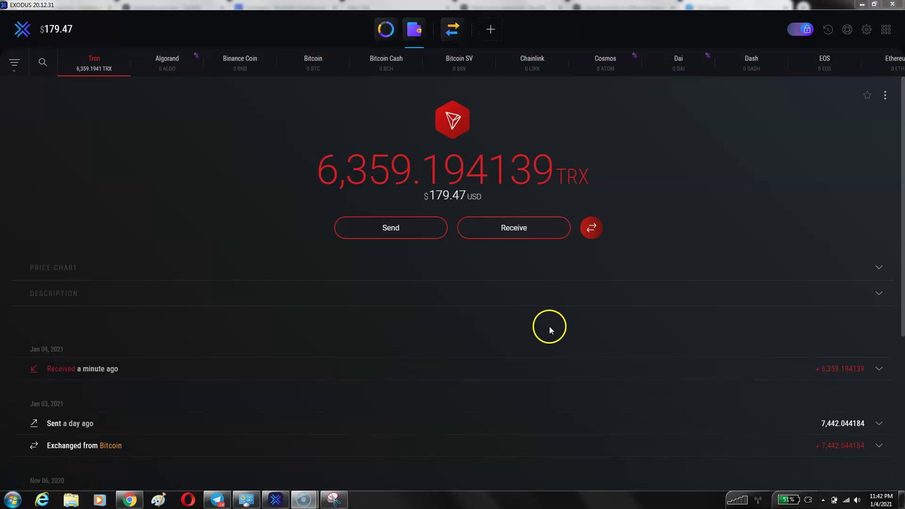
{"action": "mouse_move", "coordinate": [138, 505]}
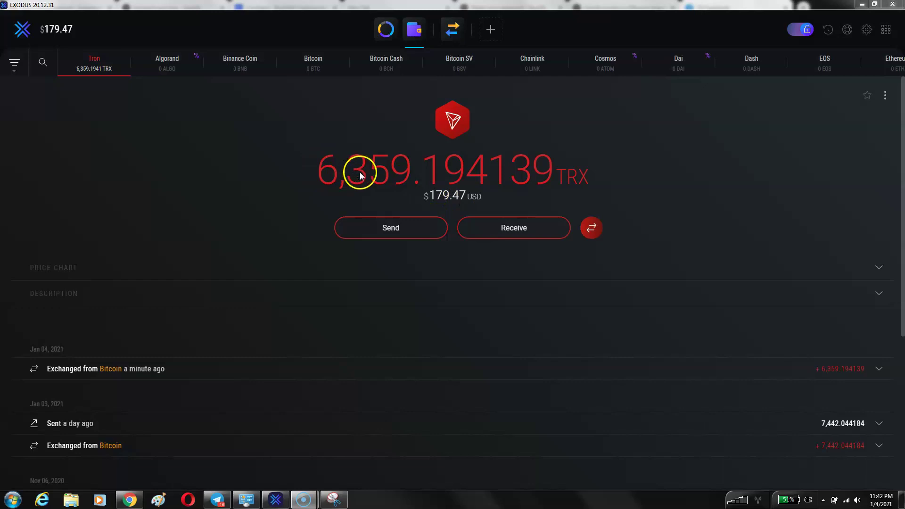
Close the Facebook, Spotify community and Spotify password-reset tabs in Chrome, leaving a blank New Tab page.
{"action": "left_click", "coordinate": [129, 499]}
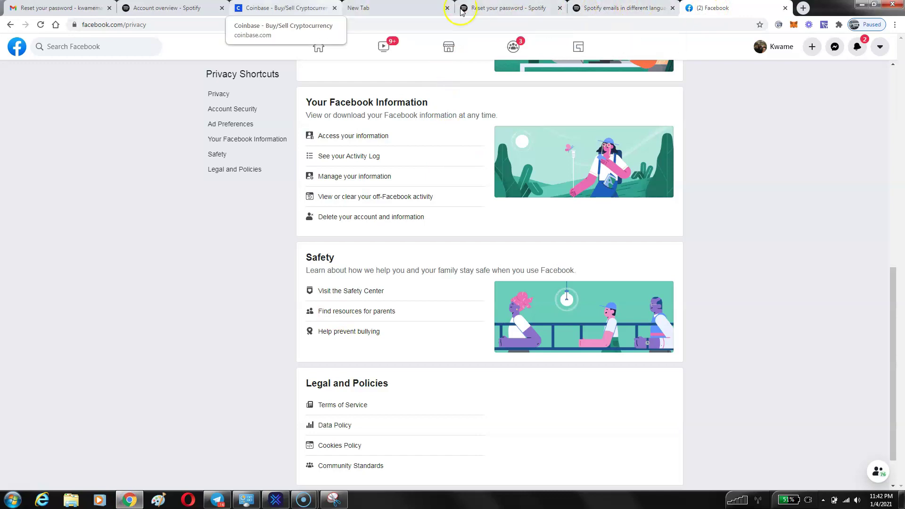
{"action": "left_click", "coordinate": [784, 8]}
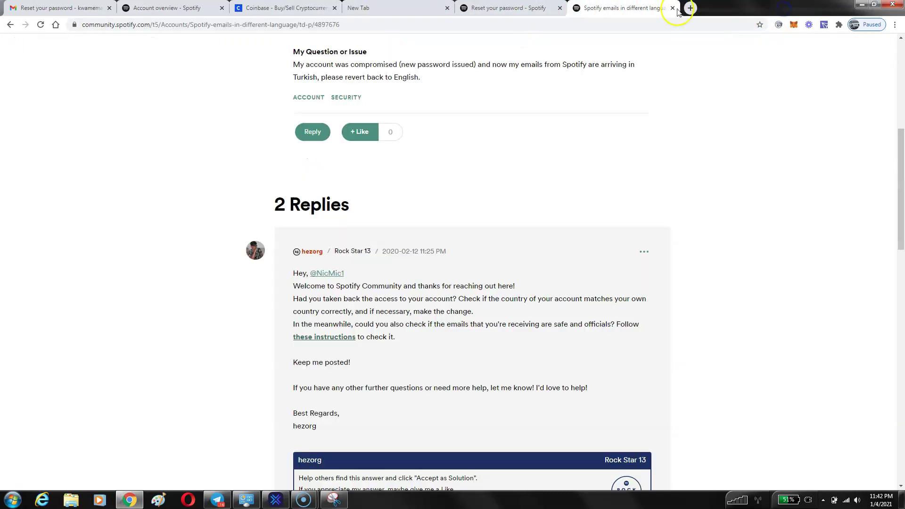
{"action": "left_click", "coordinate": [673, 8]}
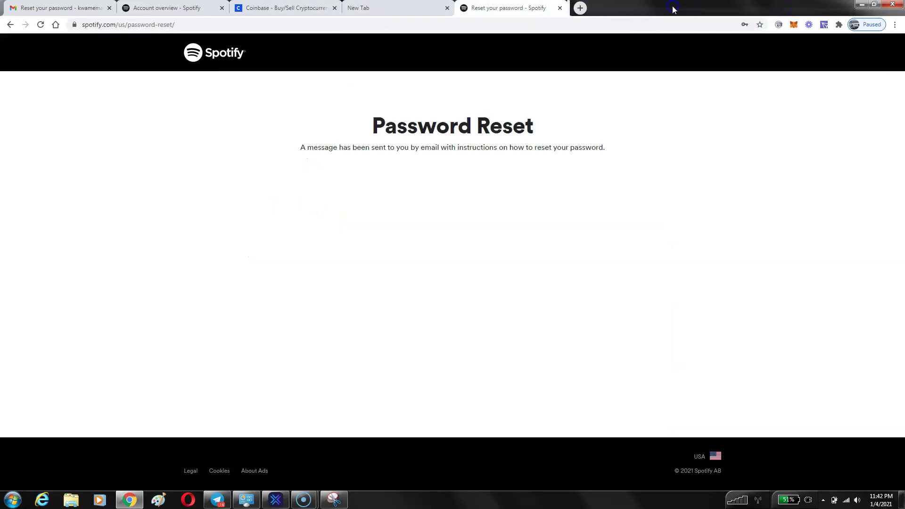
{"action": "left_click", "coordinate": [560, 8]}
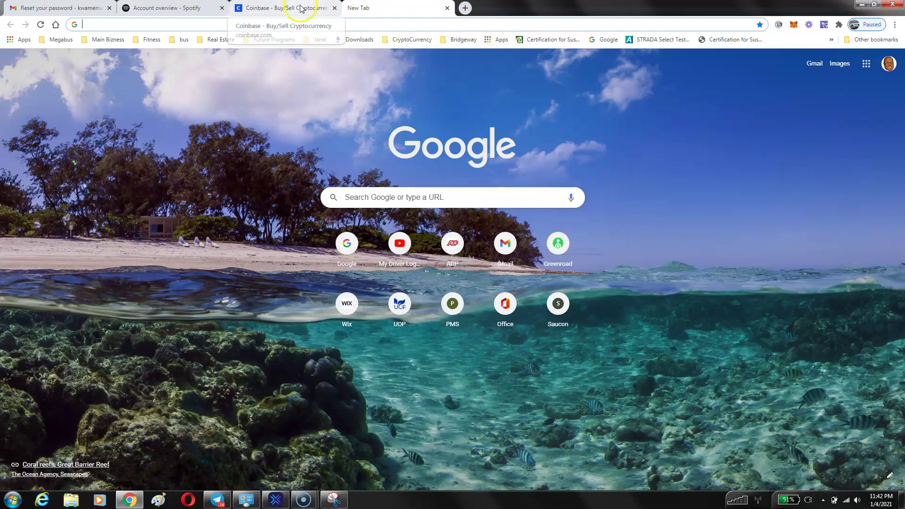
Copy the receiving address of the TronLink main account holding 19,690.3 TRX.
{"action": "left_click", "coordinate": [824, 26]}
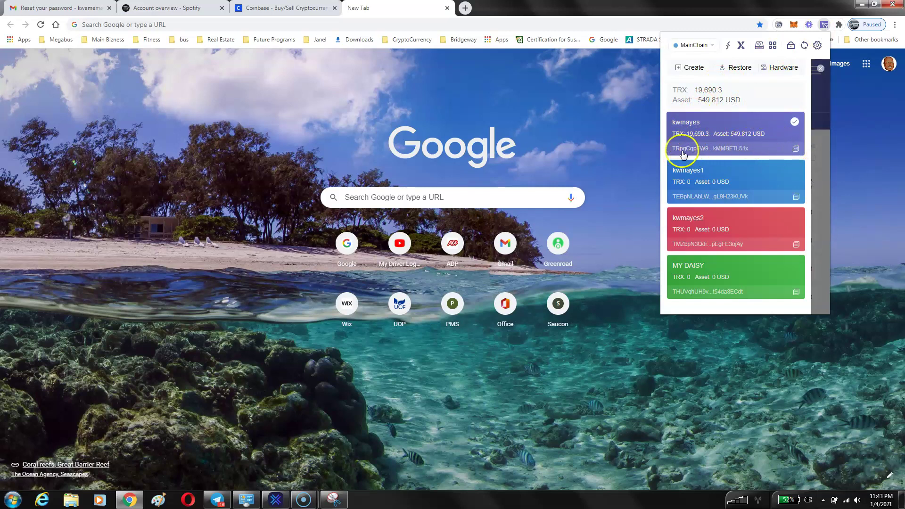
{"action": "left_click", "coordinate": [796, 149]}
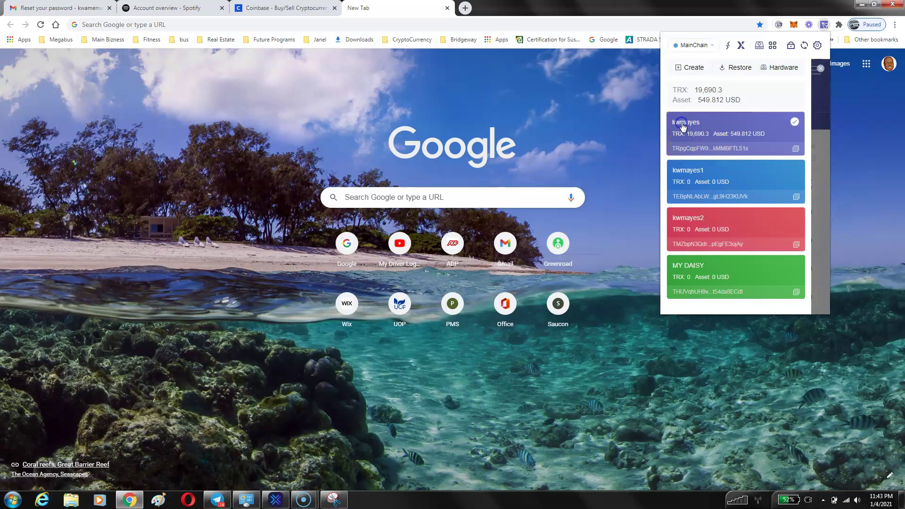
{"action": "left_click", "coordinate": [682, 125]}
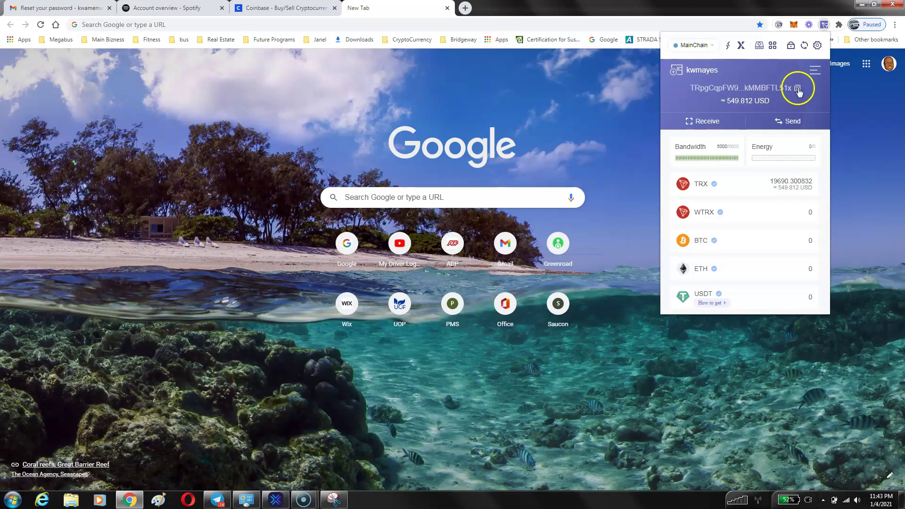
{"action": "left_click", "coordinate": [706, 122]}
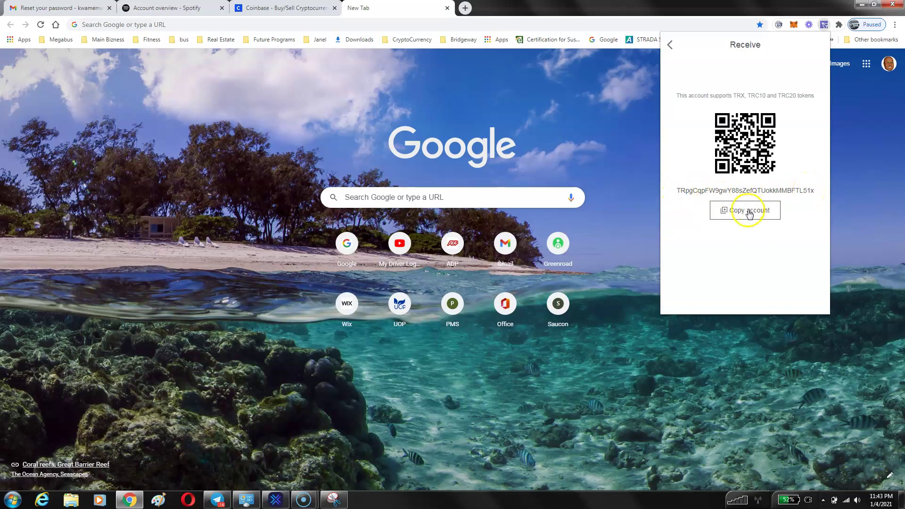
{"action": "left_click", "coordinate": [670, 46]}
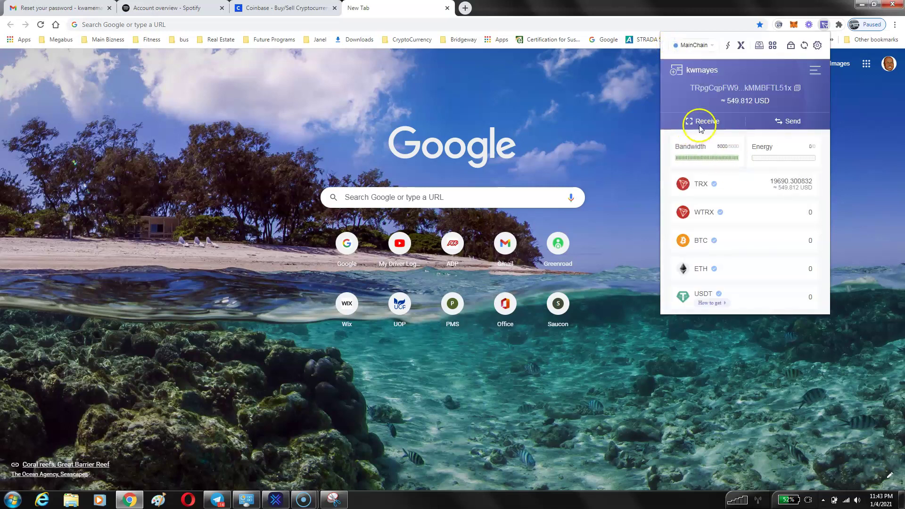
{"action": "left_click", "coordinate": [797, 89]}
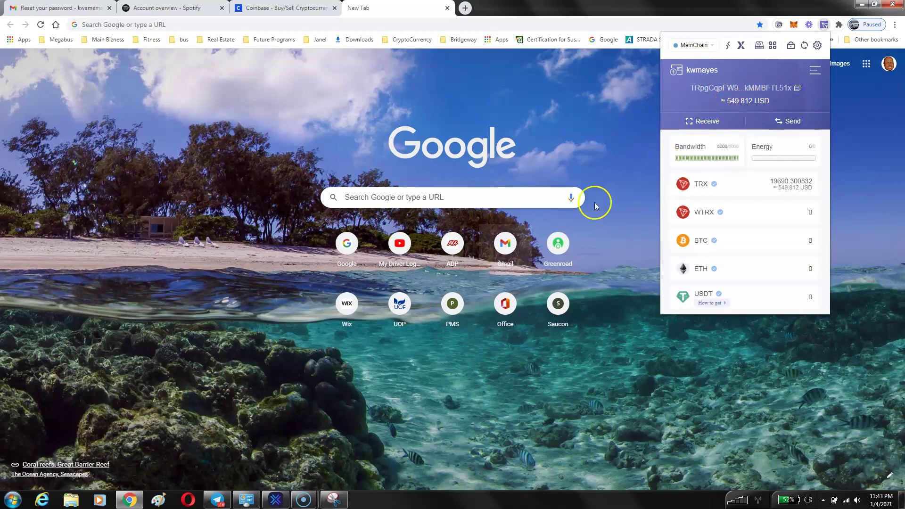
{"action": "left_click", "coordinate": [277, 499]}
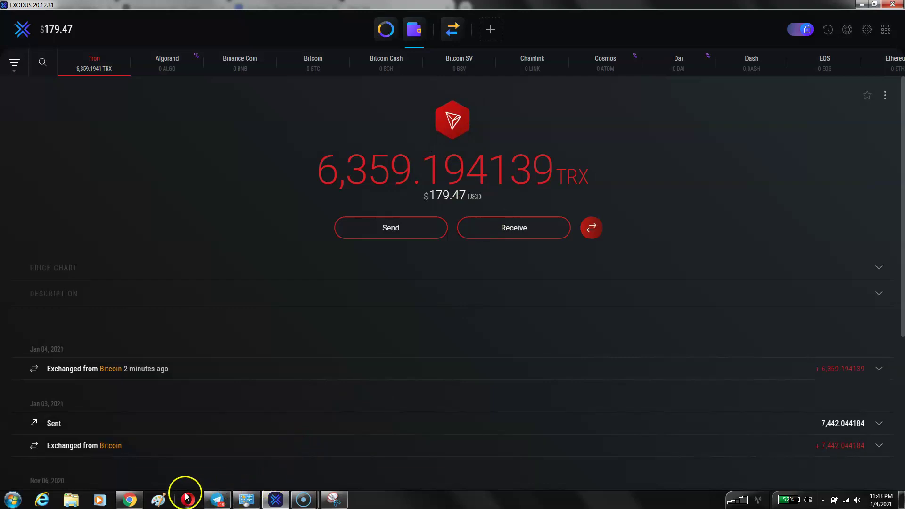
Paste the copied TronLink address as recipient of a new Exodus Tron send and cross-check it.
{"action": "left_click", "coordinate": [121, 502]}
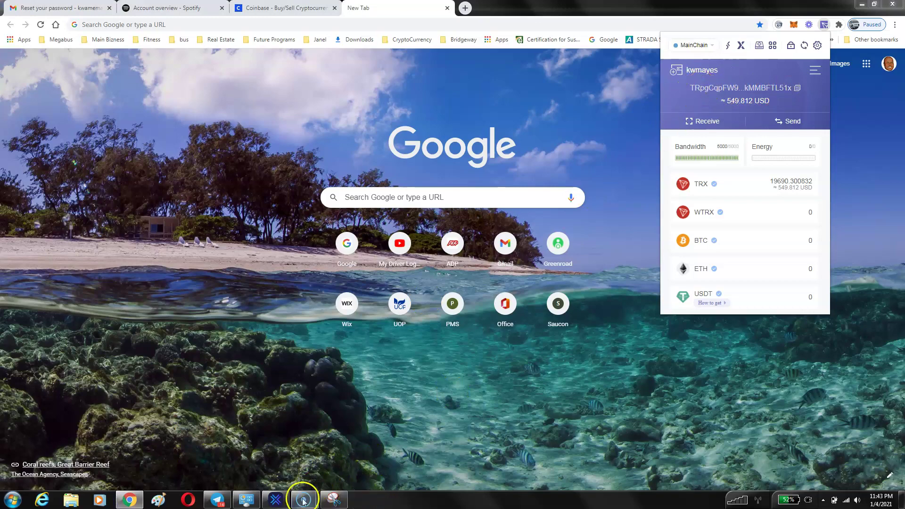
{"action": "left_click", "coordinate": [276, 500]}
{"action": "left_click", "coordinate": [403, 236]}
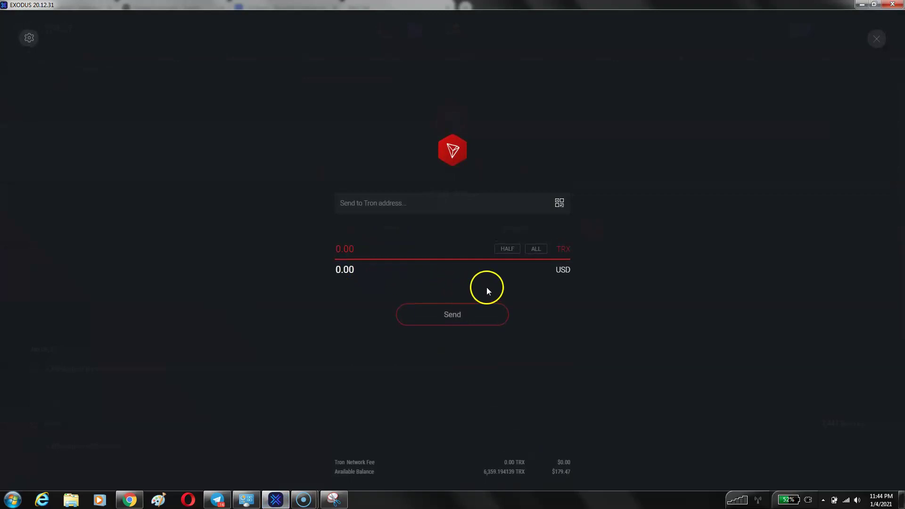
{"action": "right_click", "coordinate": [348, 205]}
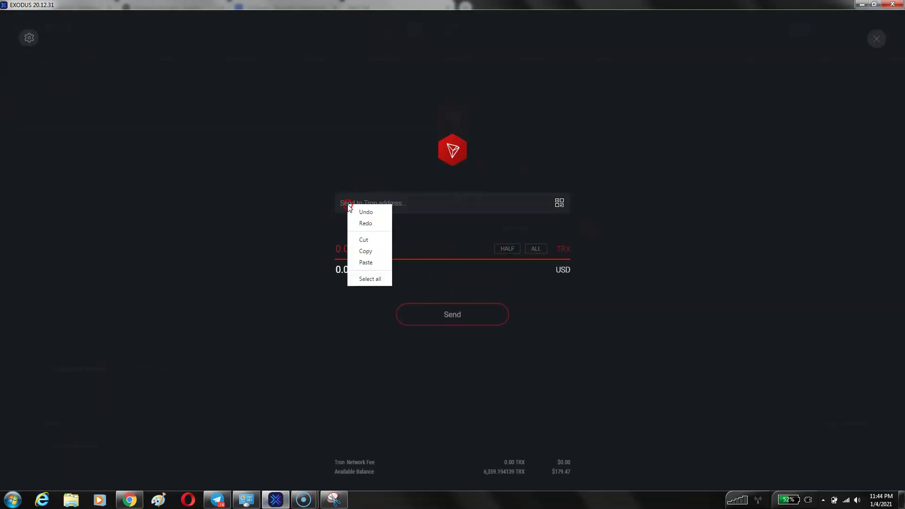
{"action": "left_click", "coordinate": [370, 263]}
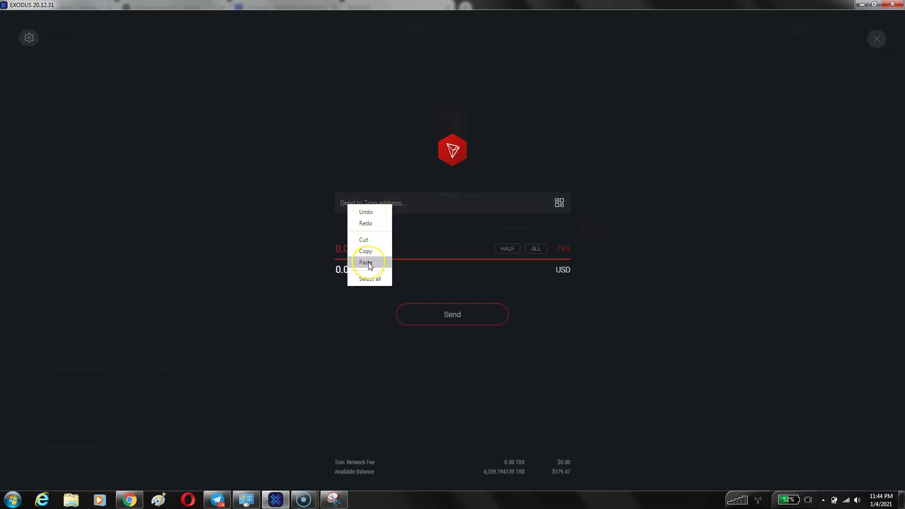
{"action": "left_click", "coordinate": [369, 263]}
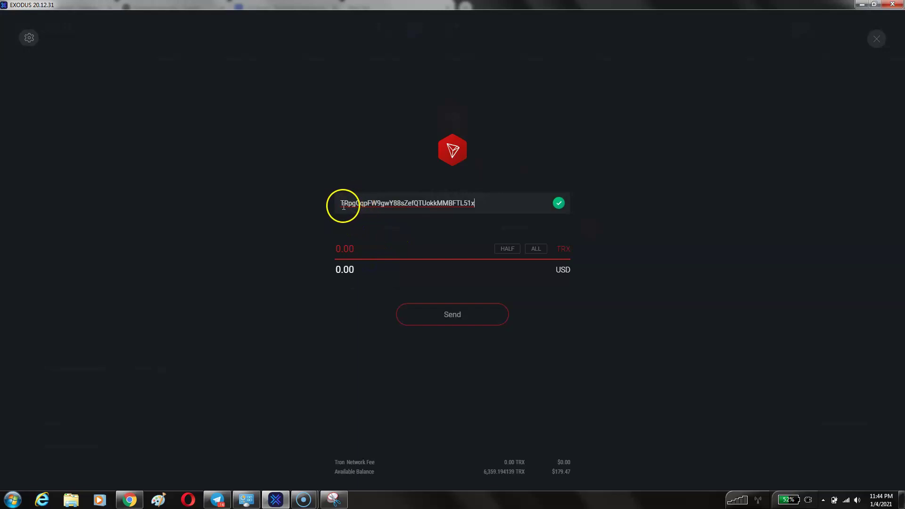
{"action": "left_click", "coordinate": [131, 494]}
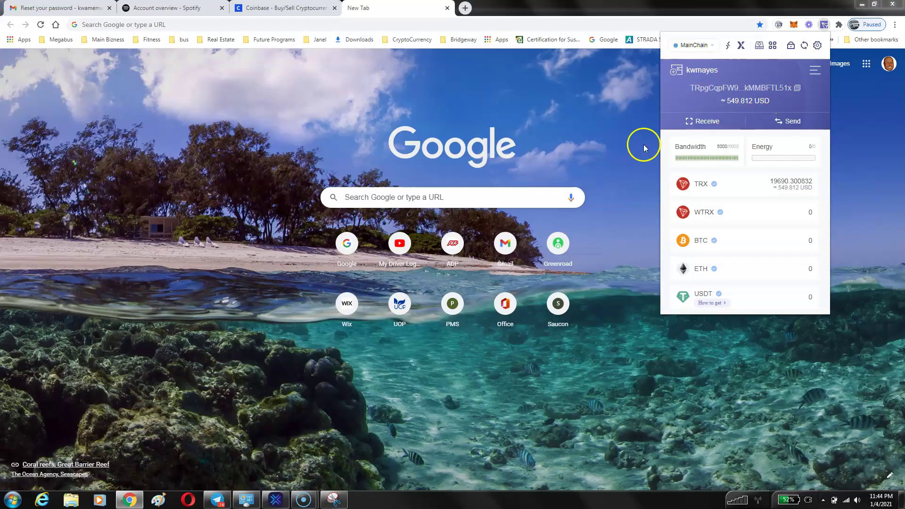
{"action": "left_click", "coordinate": [276, 500]}
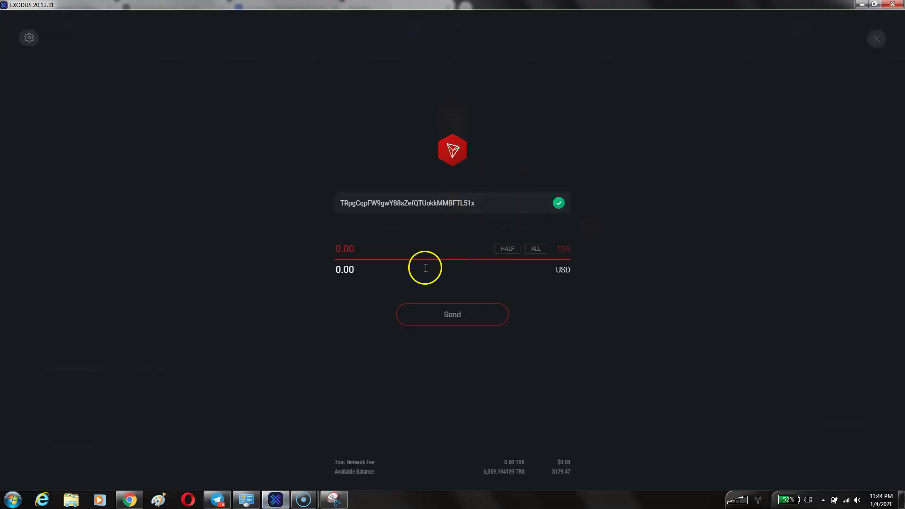
Send the whole 6,359.194139 TRX balance to the TronLink address, unlocking Exodus to authorise it.
{"action": "left_click", "coordinate": [536, 249]}
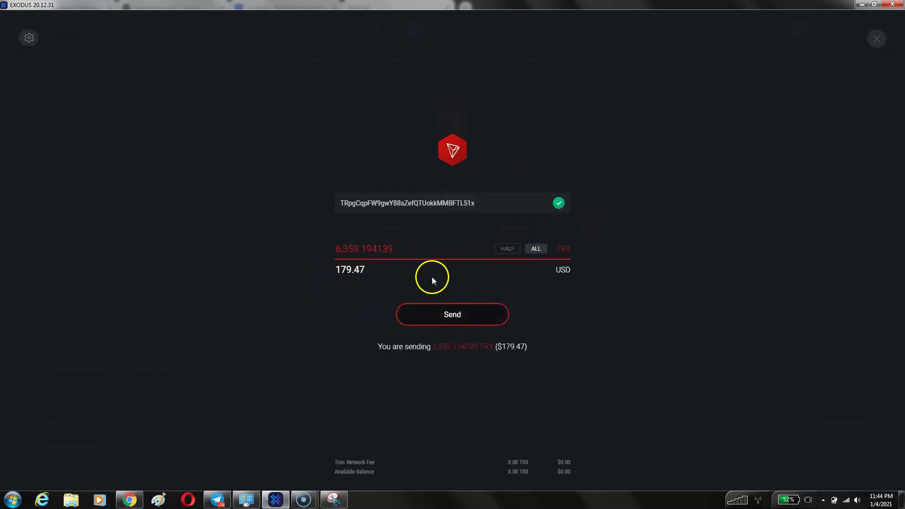
{"action": "left_click", "coordinate": [454, 316]}
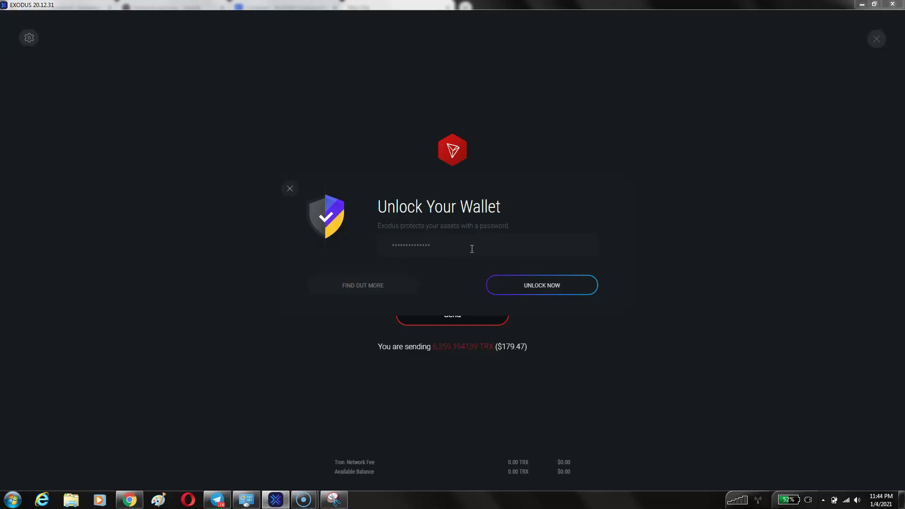
{"action": "left_click", "coordinate": [517, 280]}
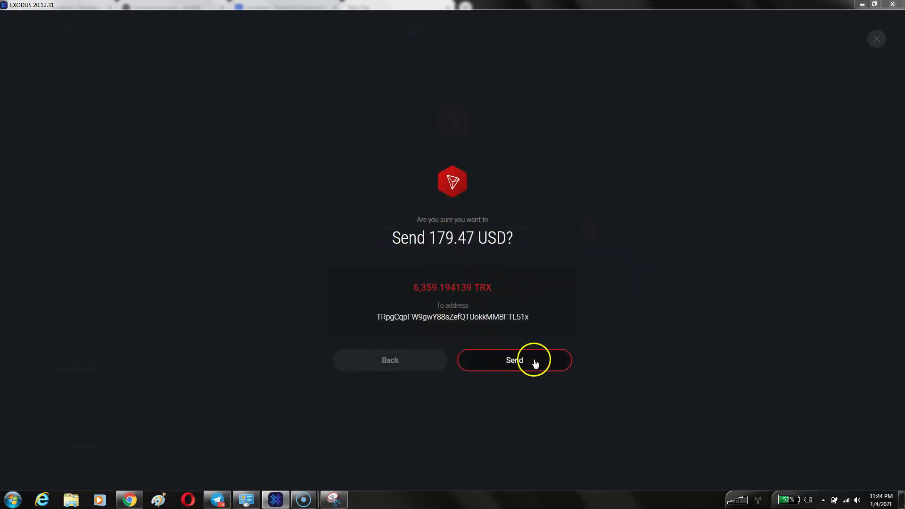
{"action": "left_click", "coordinate": [517, 364]}
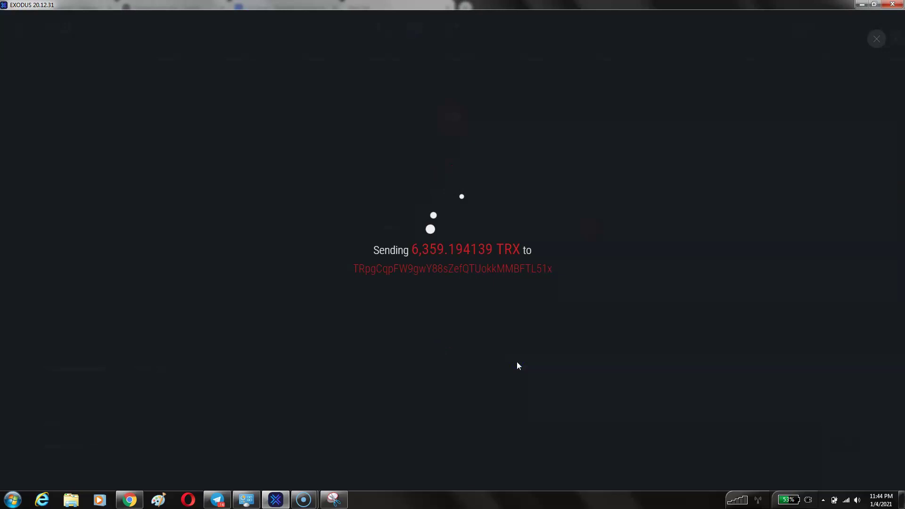
{"action": "left_click", "coordinate": [458, 324]}
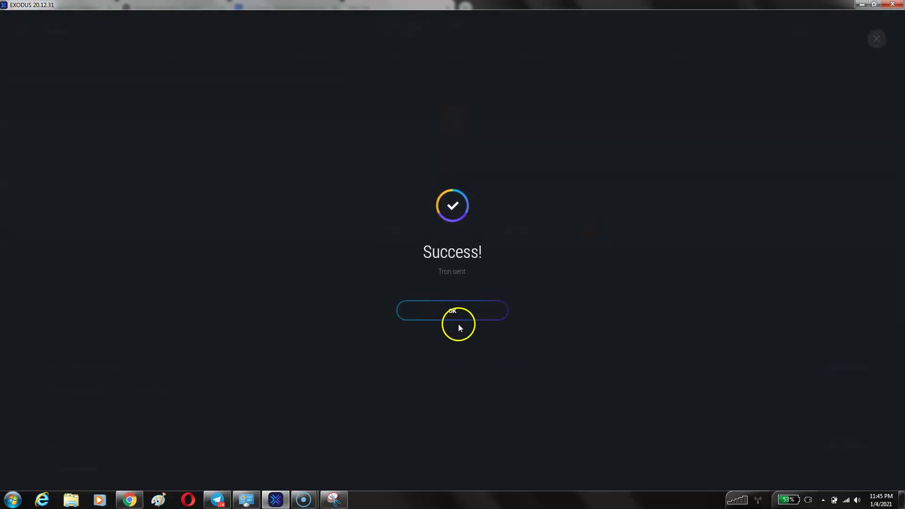
{"action": "left_click", "coordinate": [454, 311]}
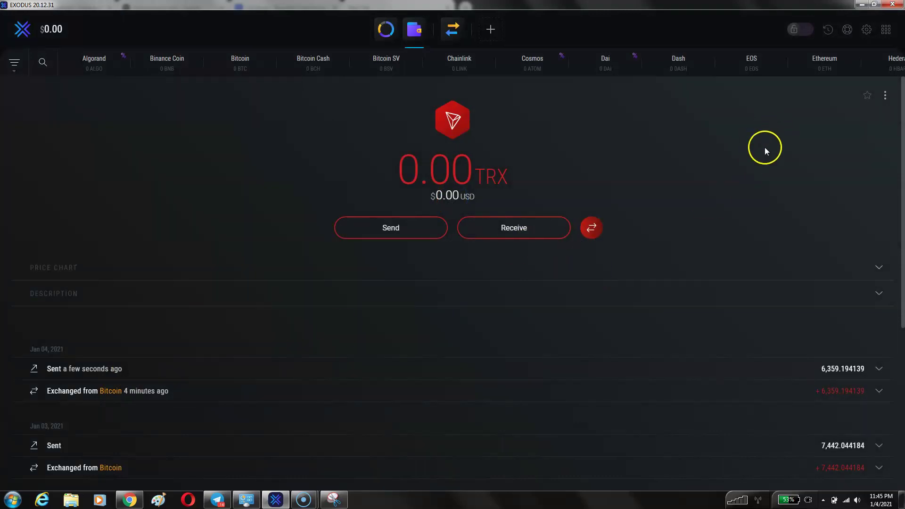
Check TronLink's TRX history for the 6,359.194139 TRX deposit and the 26,049.494971 TRX balance.
{"action": "left_click", "coordinate": [127, 504]}
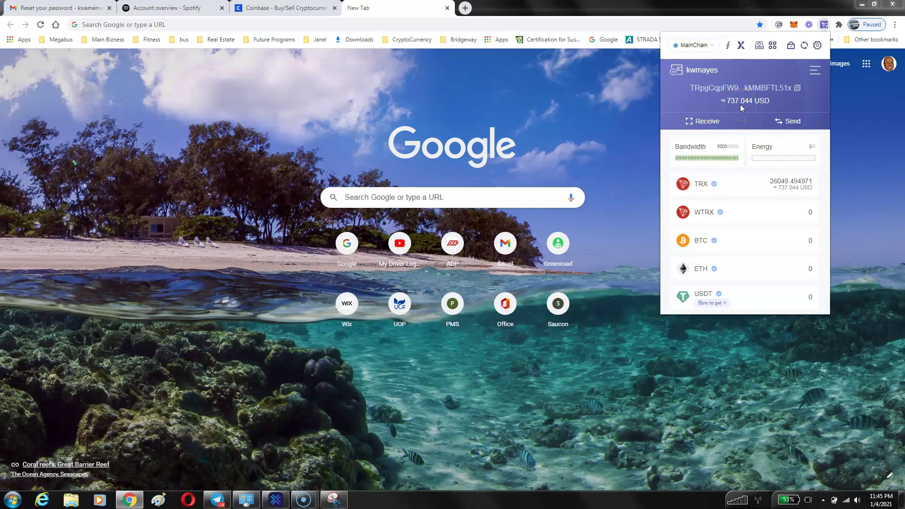
{"action": "left_click", "coordinate": [694, 185]}
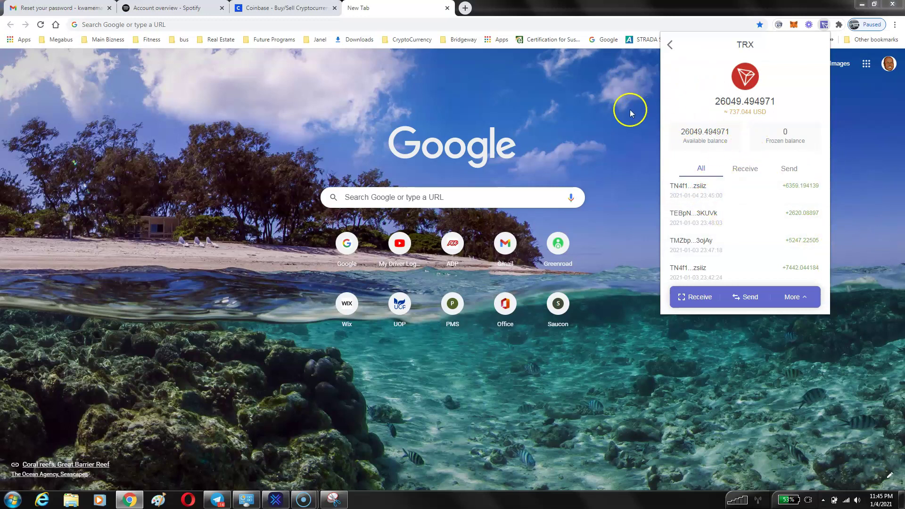
{"action": "left_click", "coordinate": [281, 10]}
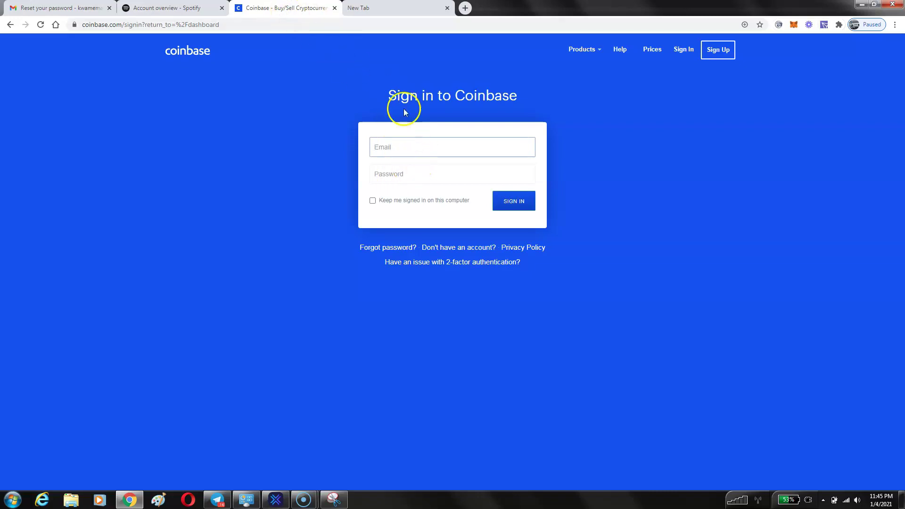
{"action": "left_click", "coordinate": [281, 496]}
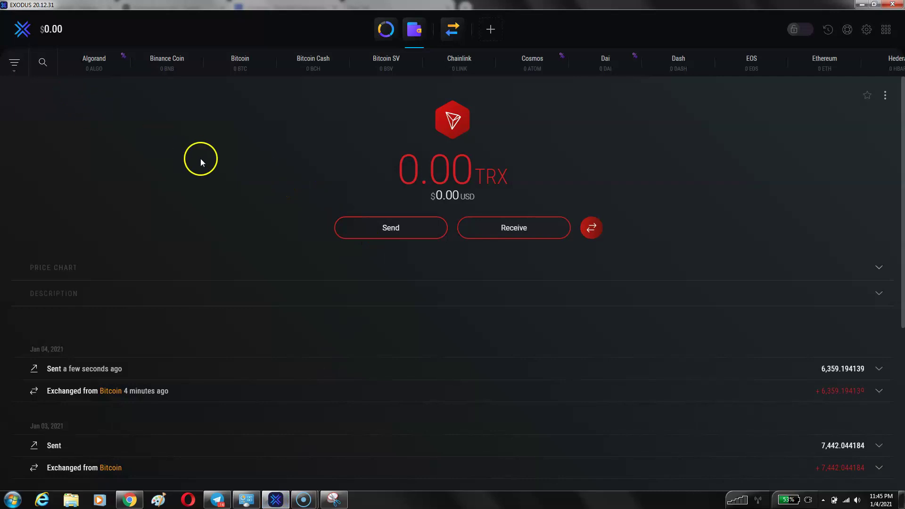
{"action": "left_click", "coordinate": [130, 499]}
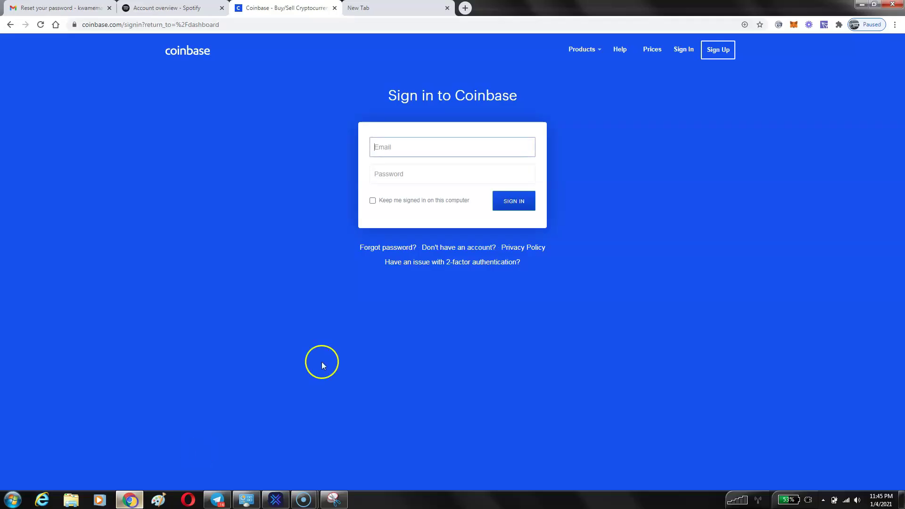
{"action": "left_click", "coordinate": [824, 25]}
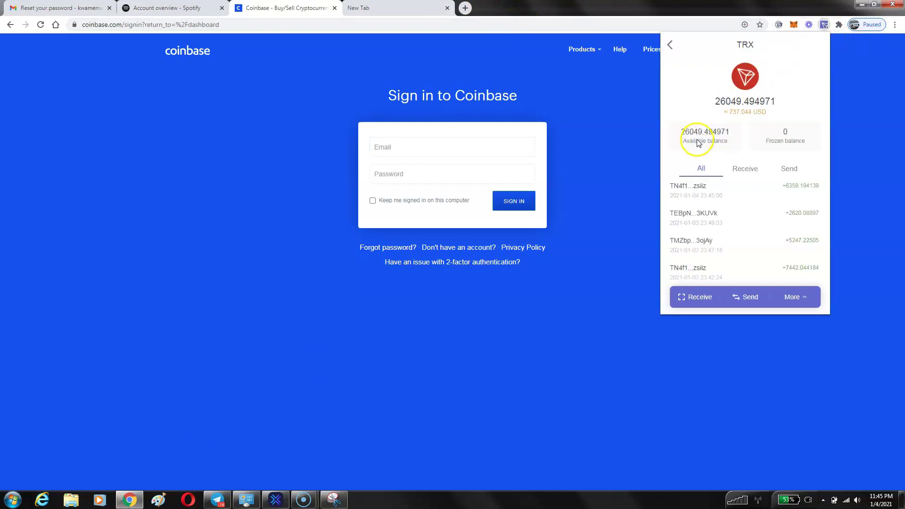
{"action": "left_click", "coordinate": [670, 44]}
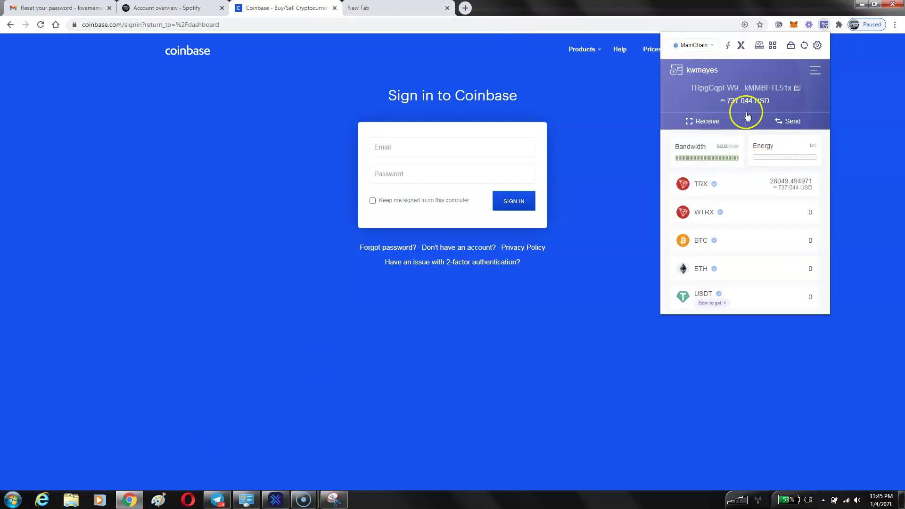